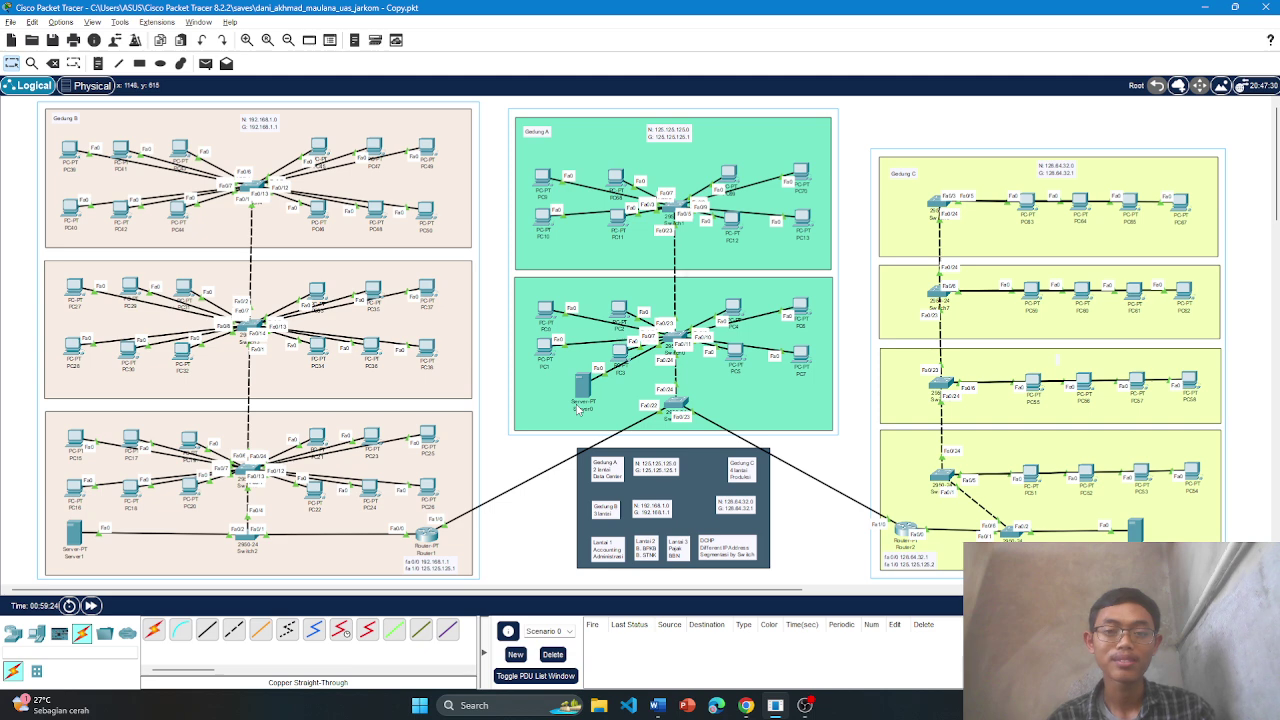
Review the static IPv4 address, subnet mask and default gateway of Server1 in Gedung B
mouse_move(578, 410)
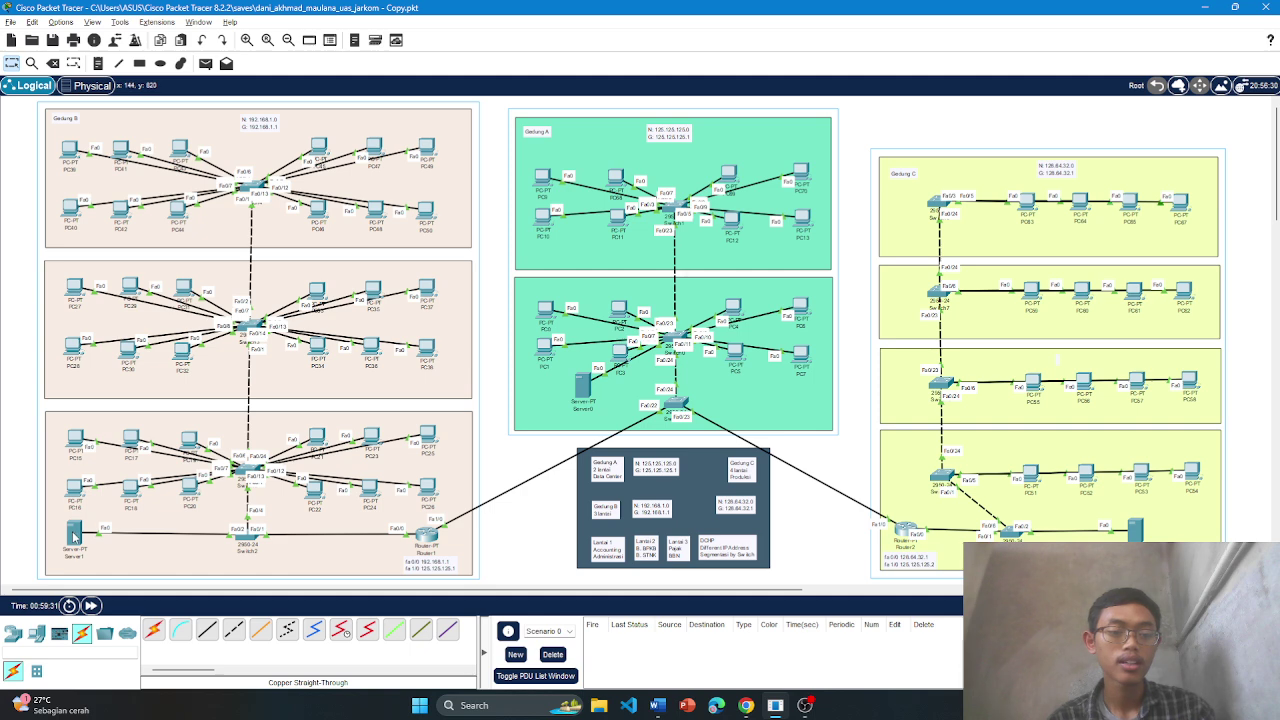
mouse_move(72, 540)
click(76, 540)
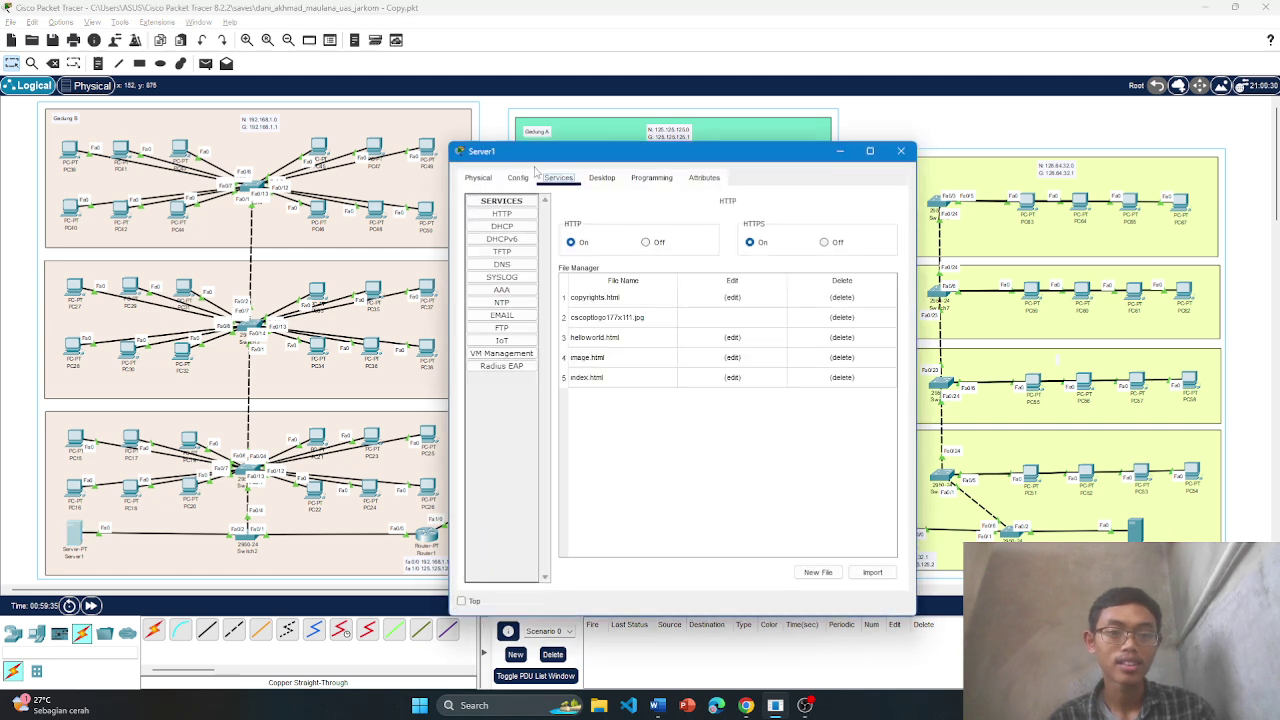
click(601, 177)
click(530, 228)
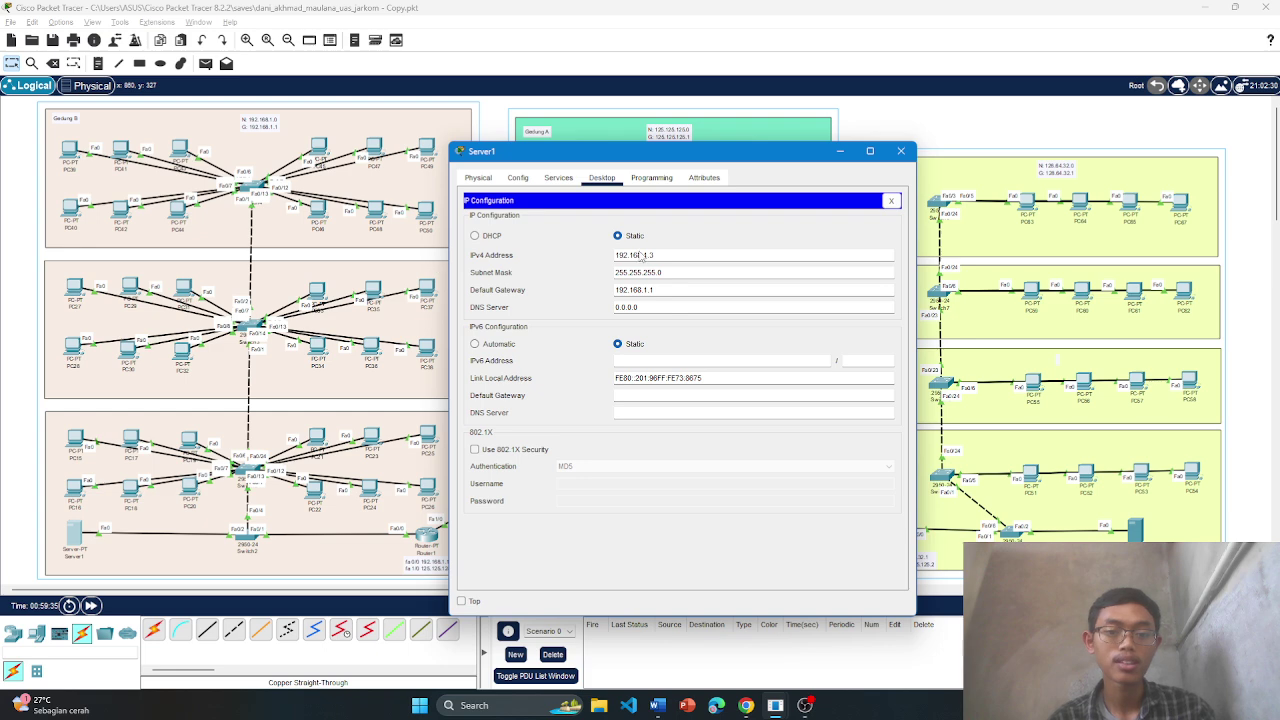
drag(714, 145, 982, 305)
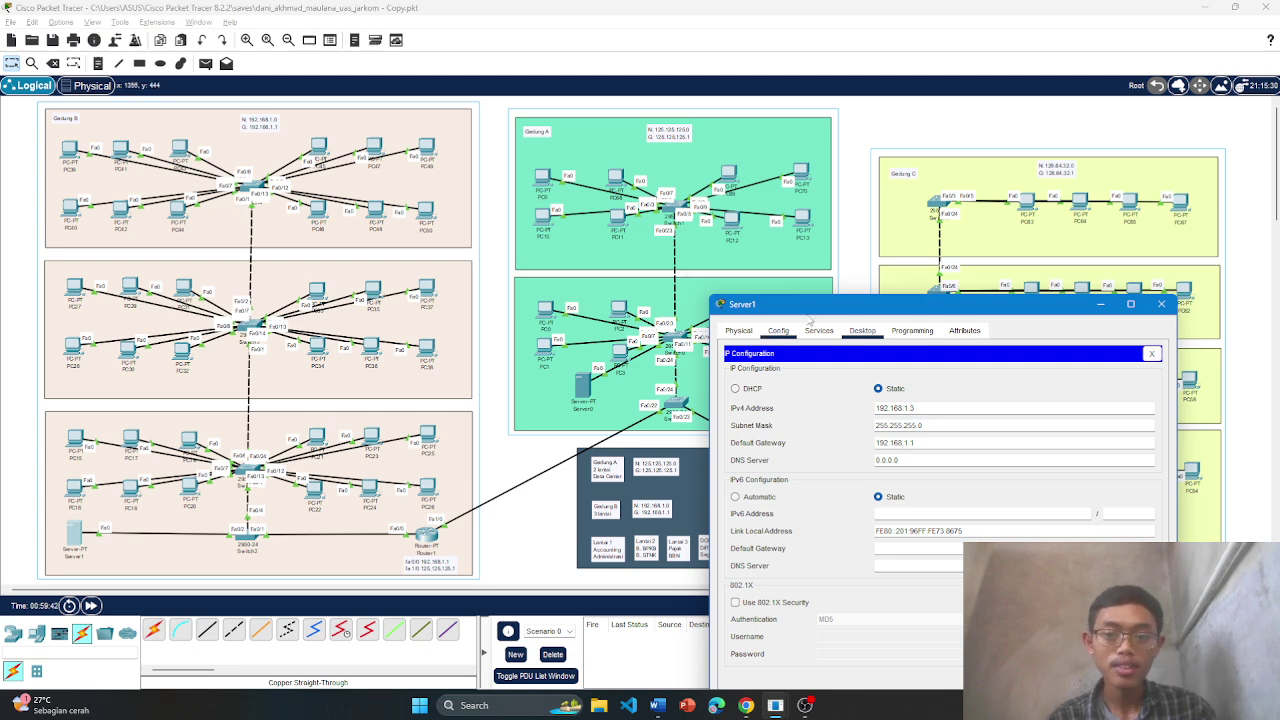
drag(814, 306, 702, 300)
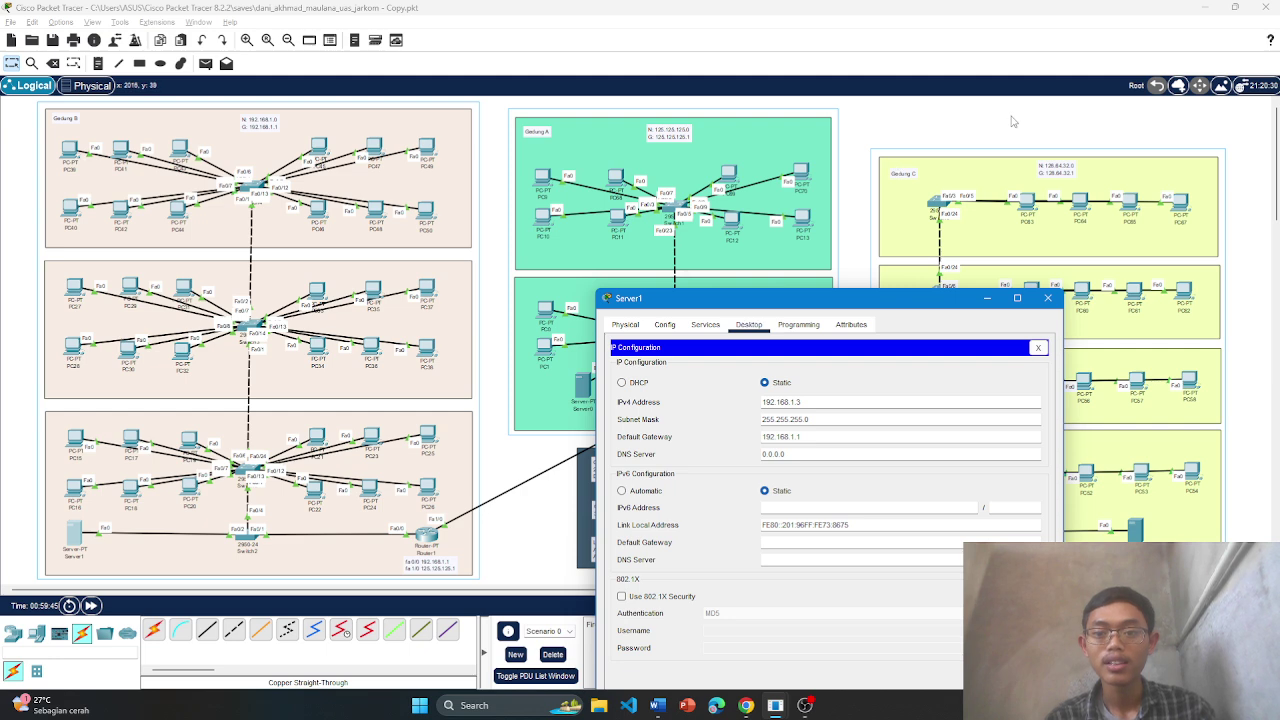
click(897, 199)
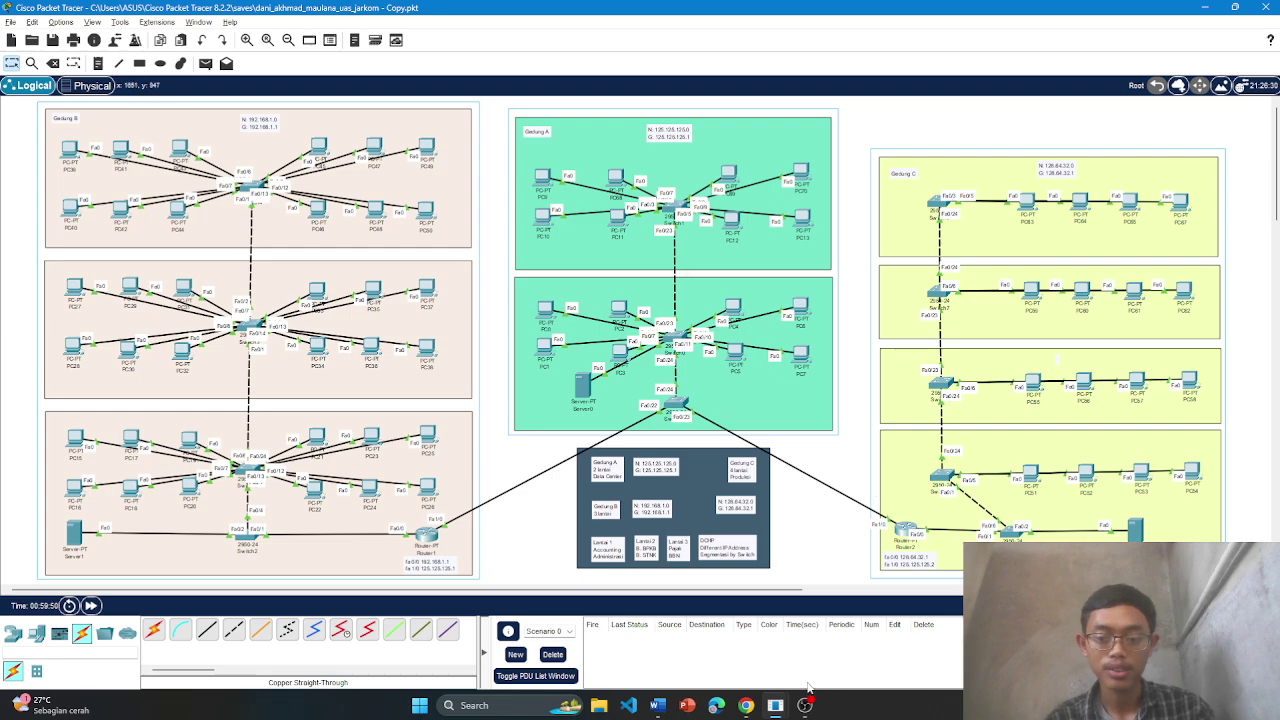
mouse_move(776, 705)
click(915, 630)
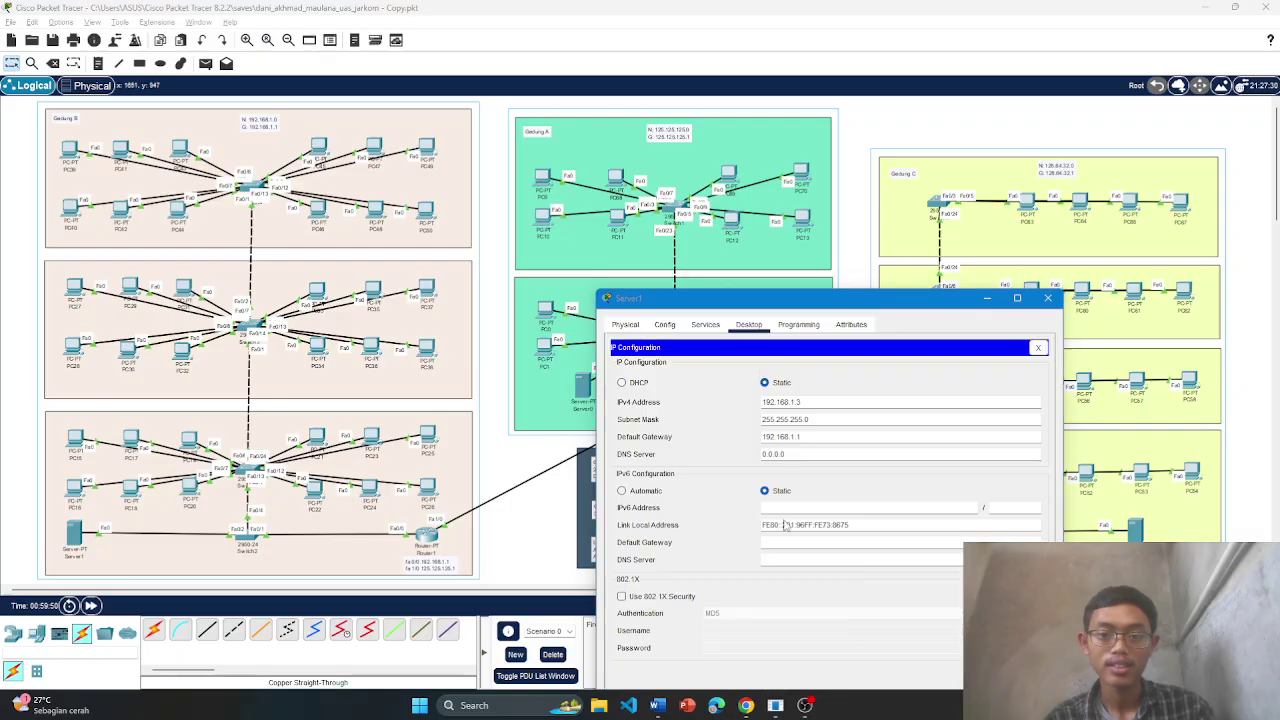
drag(780, 300, 510, 200)
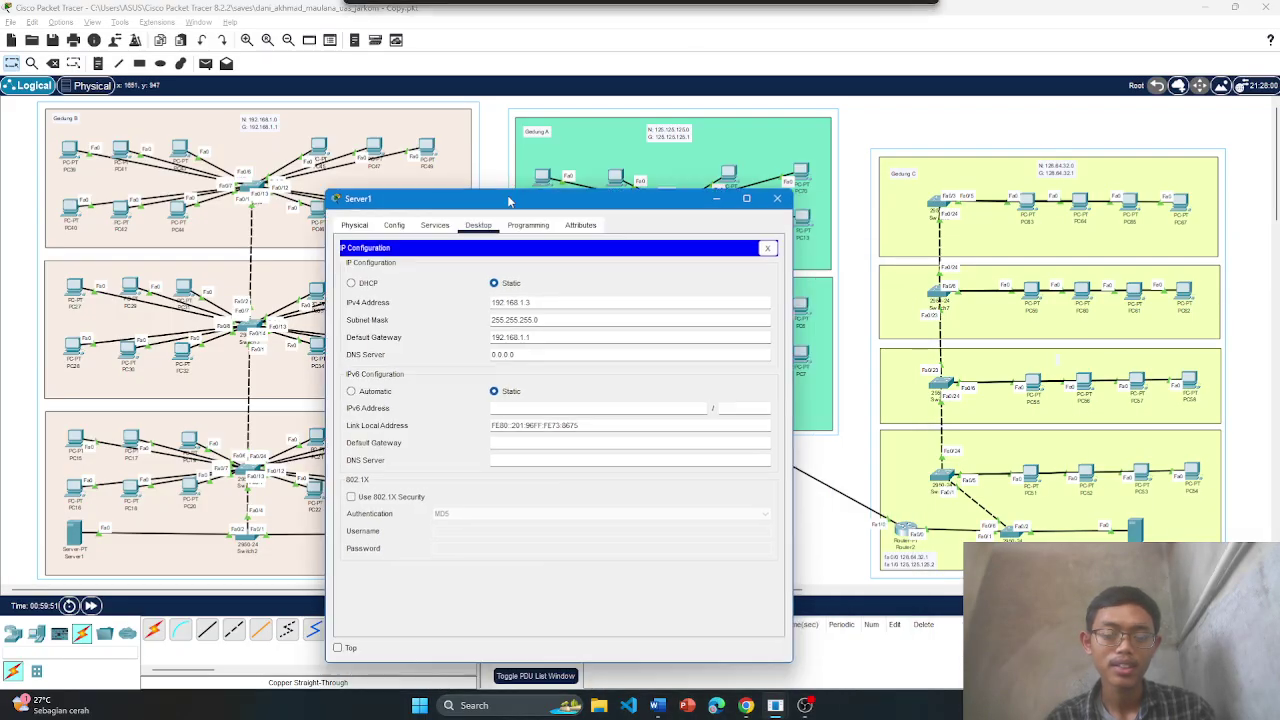
click(532, 302)
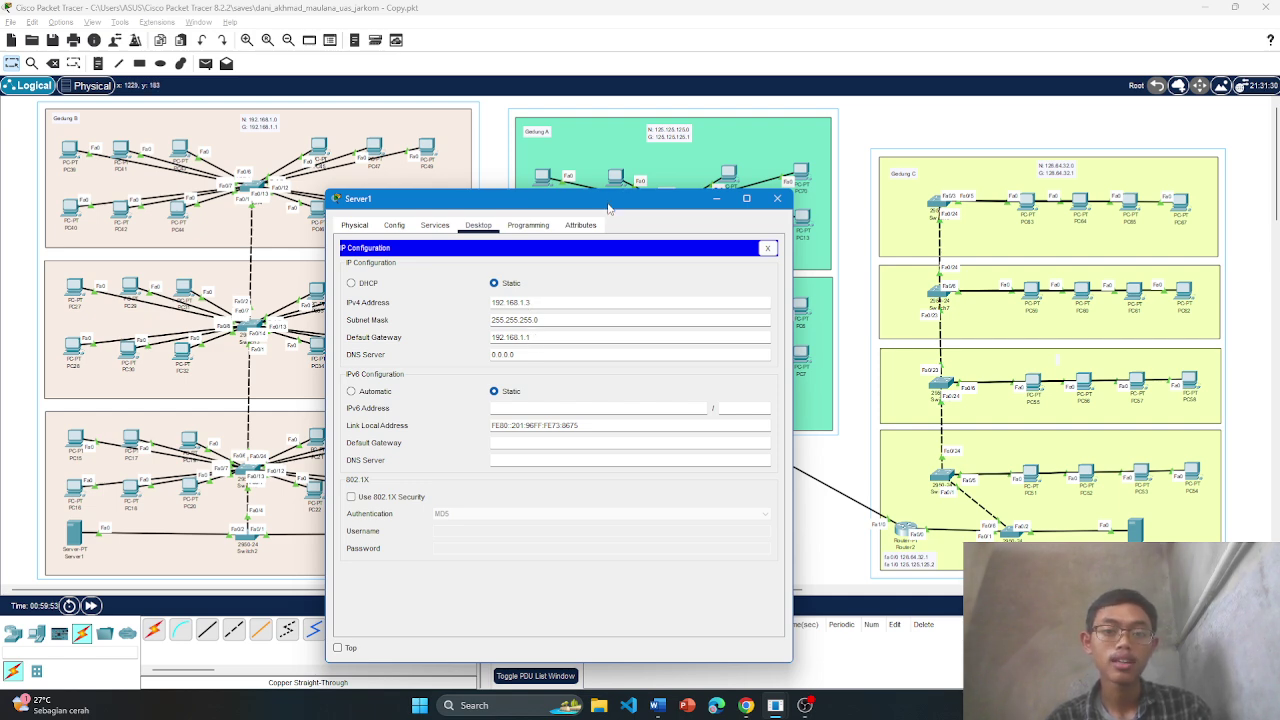
drag(683, 198, 955, 178)
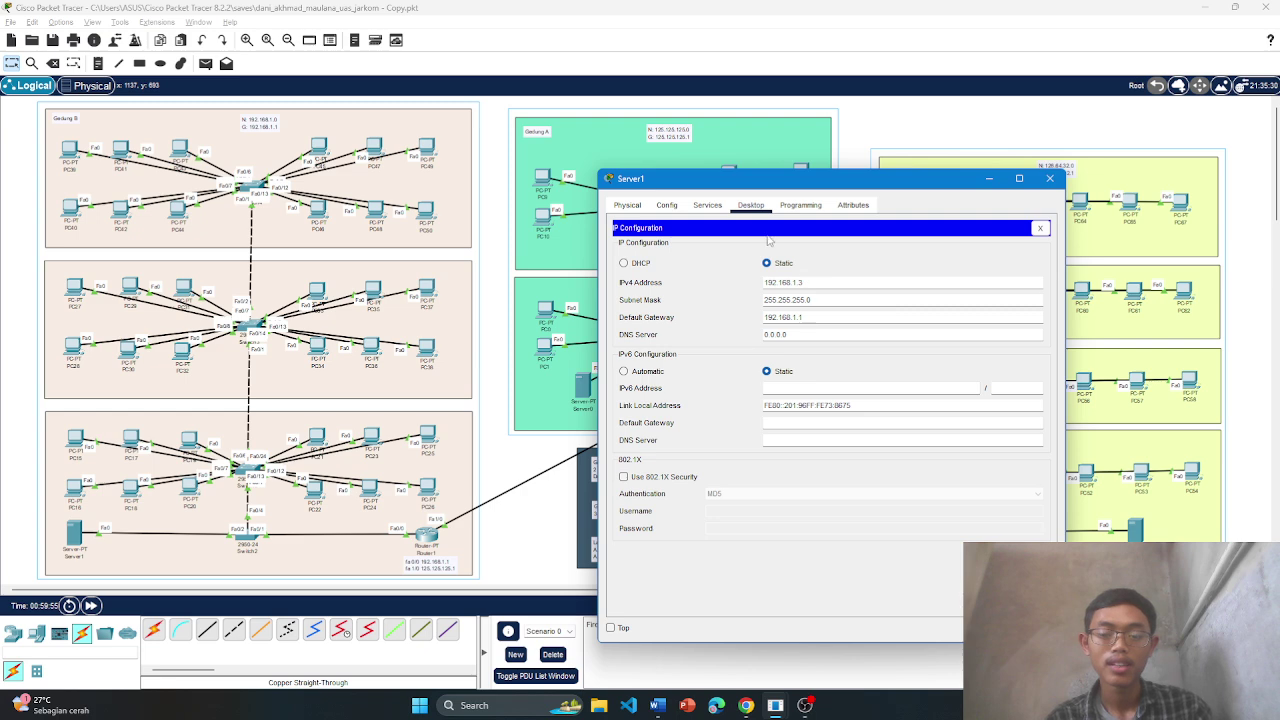
Review Server1's DHCP service settings, save the serverPool entry and close the server window
click(695, 207)
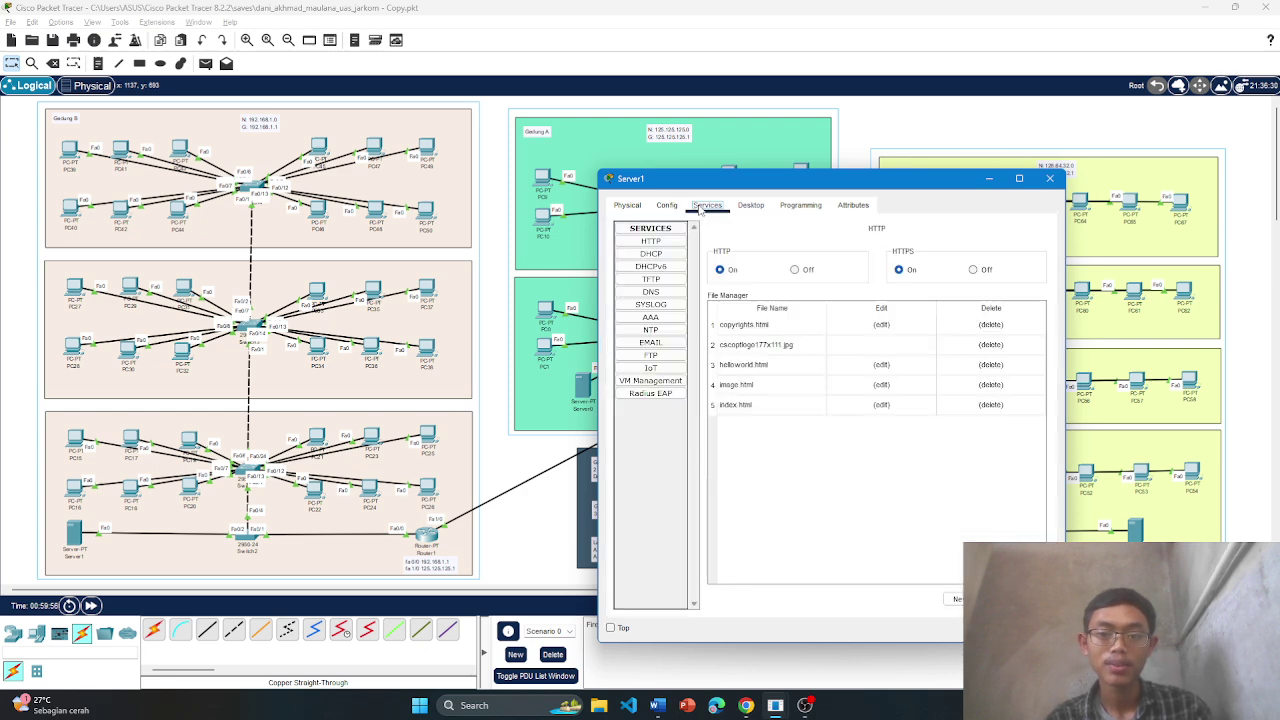
click(655, 255)
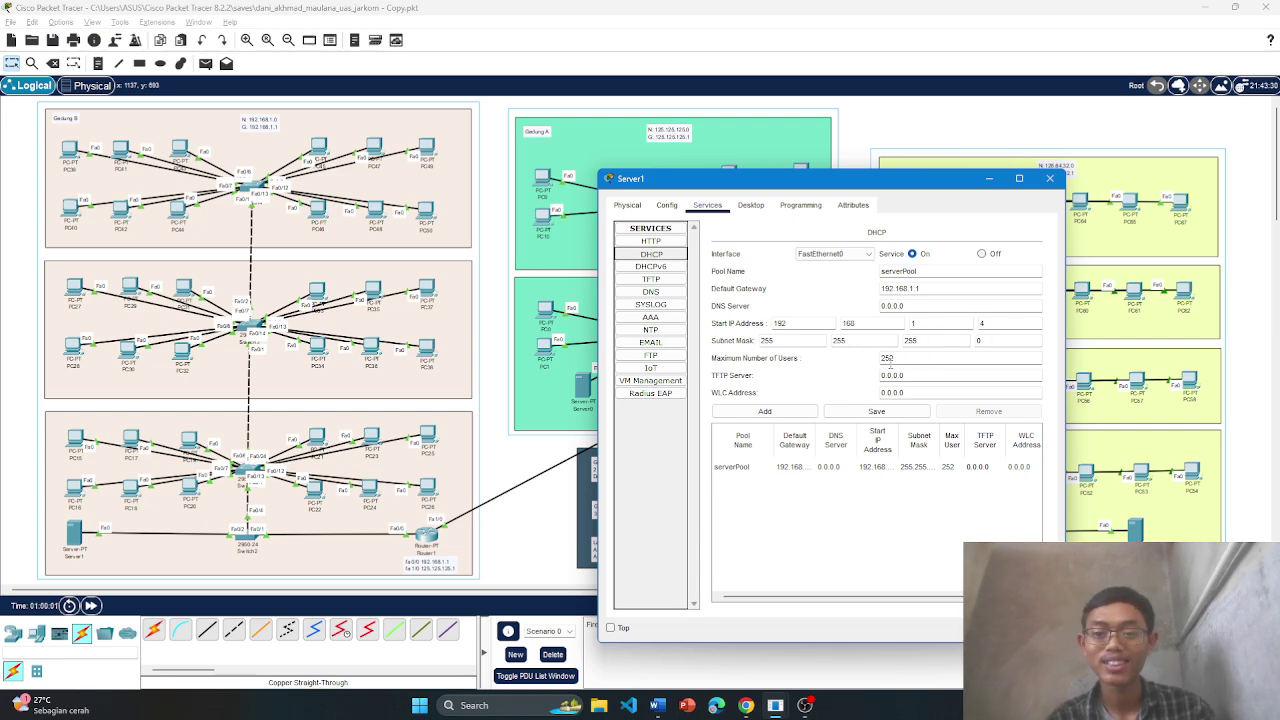
click(876, 414)
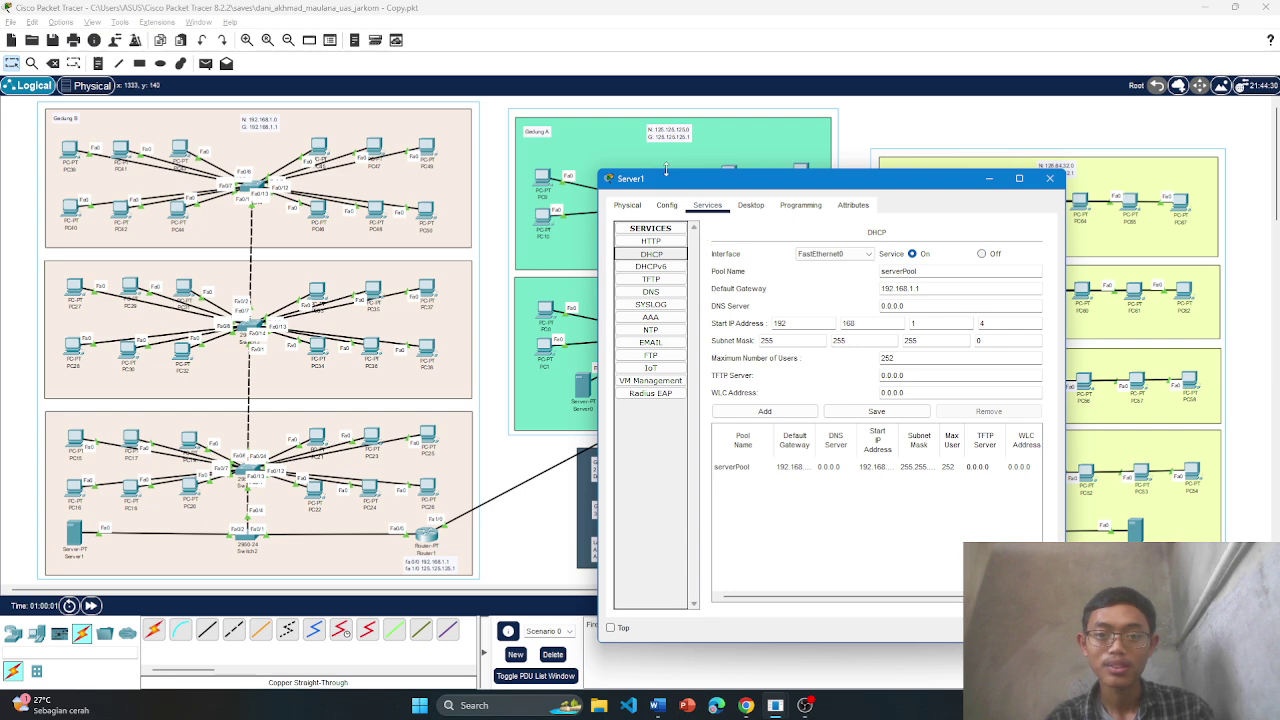
drag(667, 186, 527, 168)
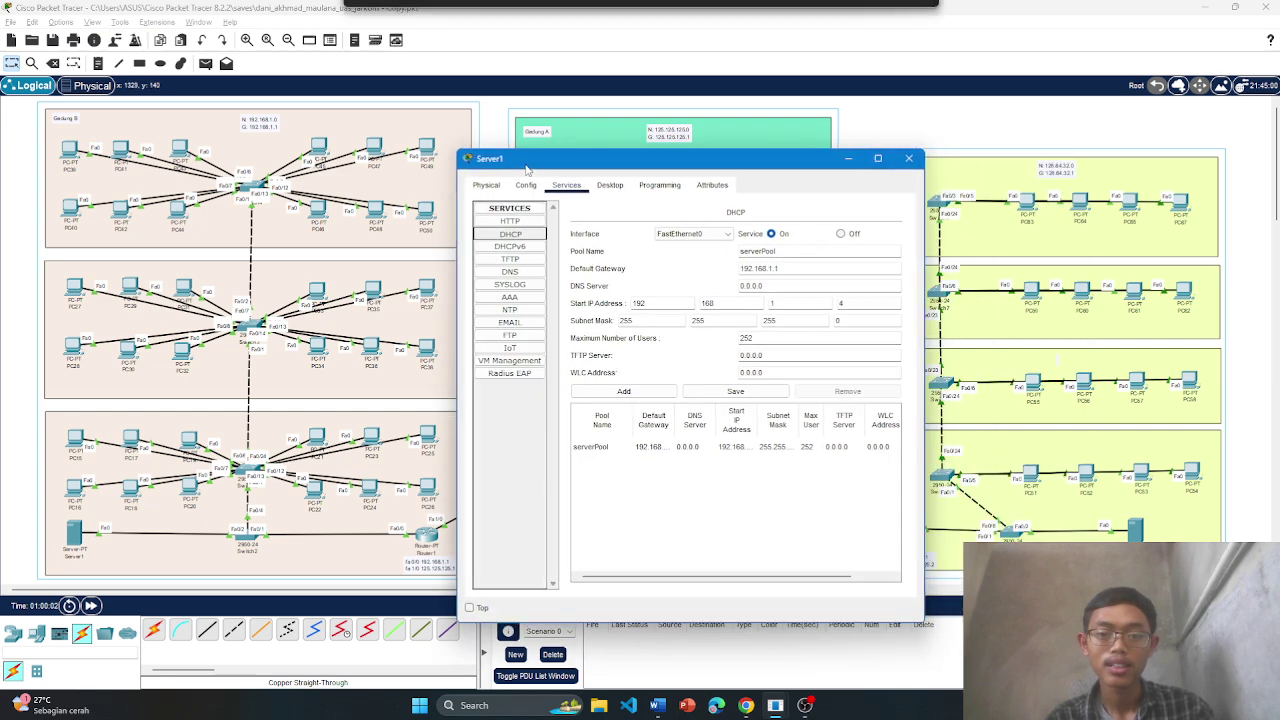
click(909, 158)
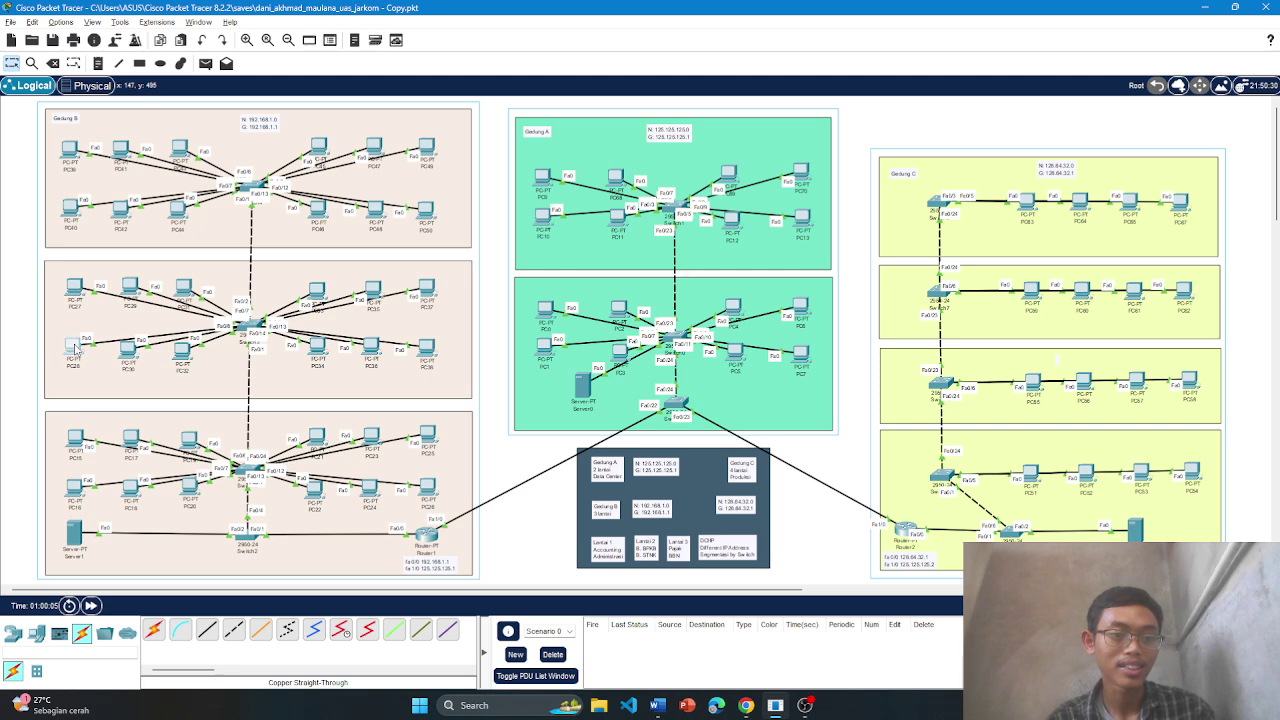
Switch PC28's IPv4 configuration from static to DHCP on FastEthernet0 and close its window
click(557, 177)
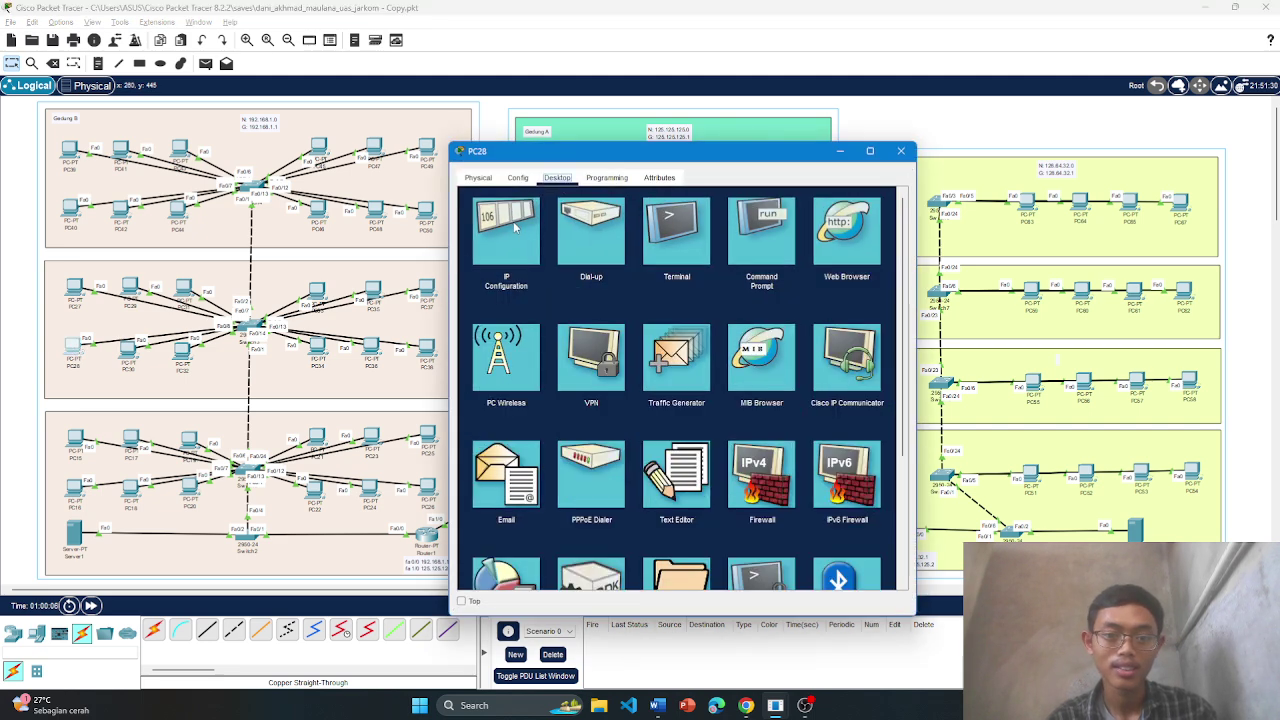
click(512, 229)
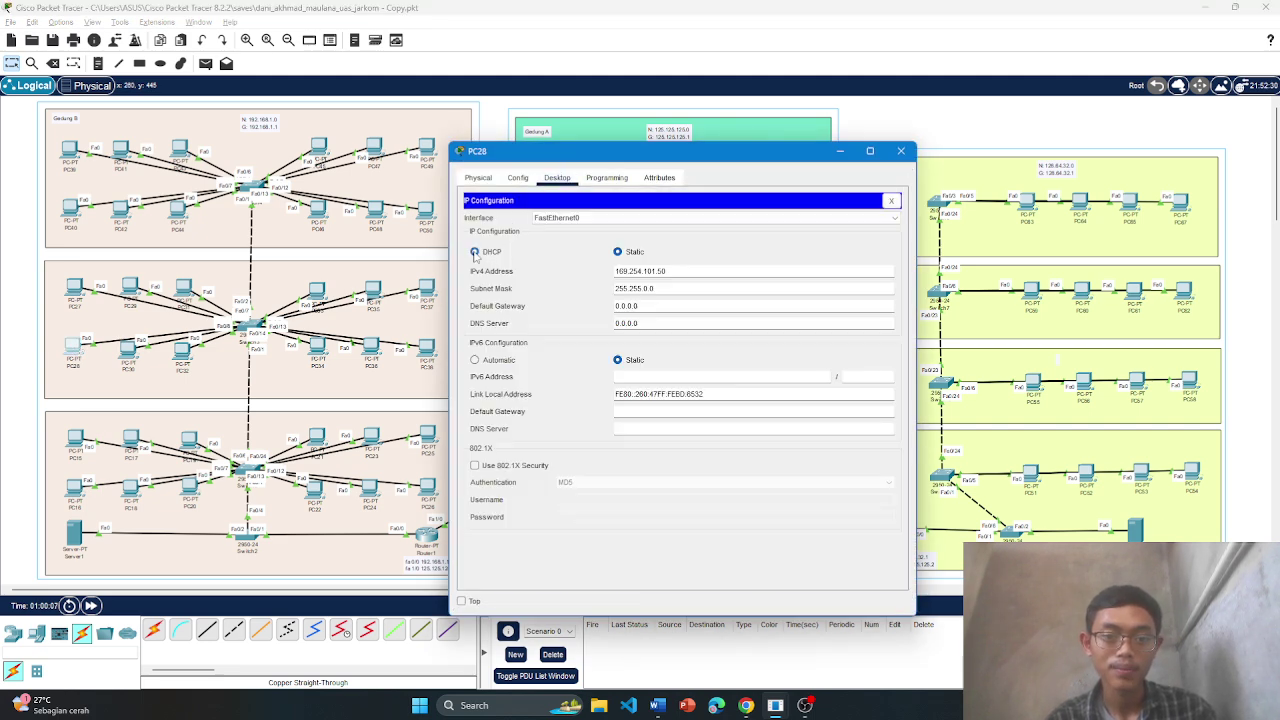
click(475, 252)
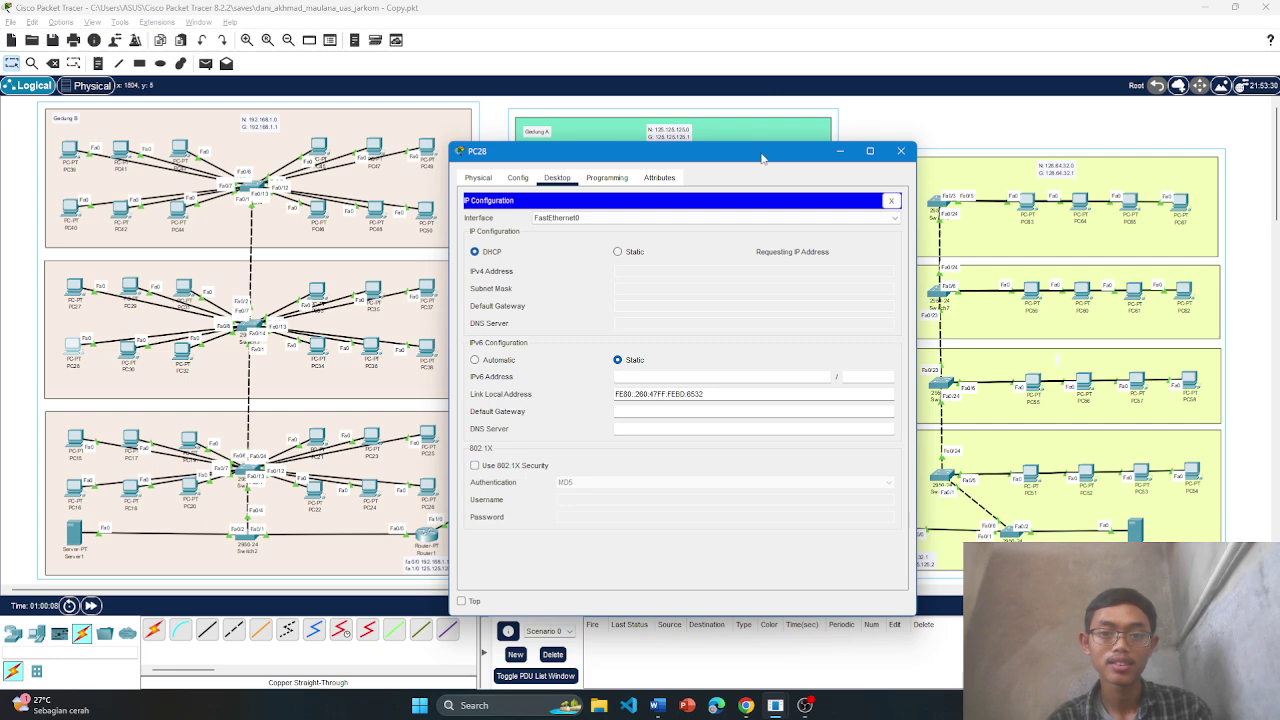
drag(762, 157, 770, 150)
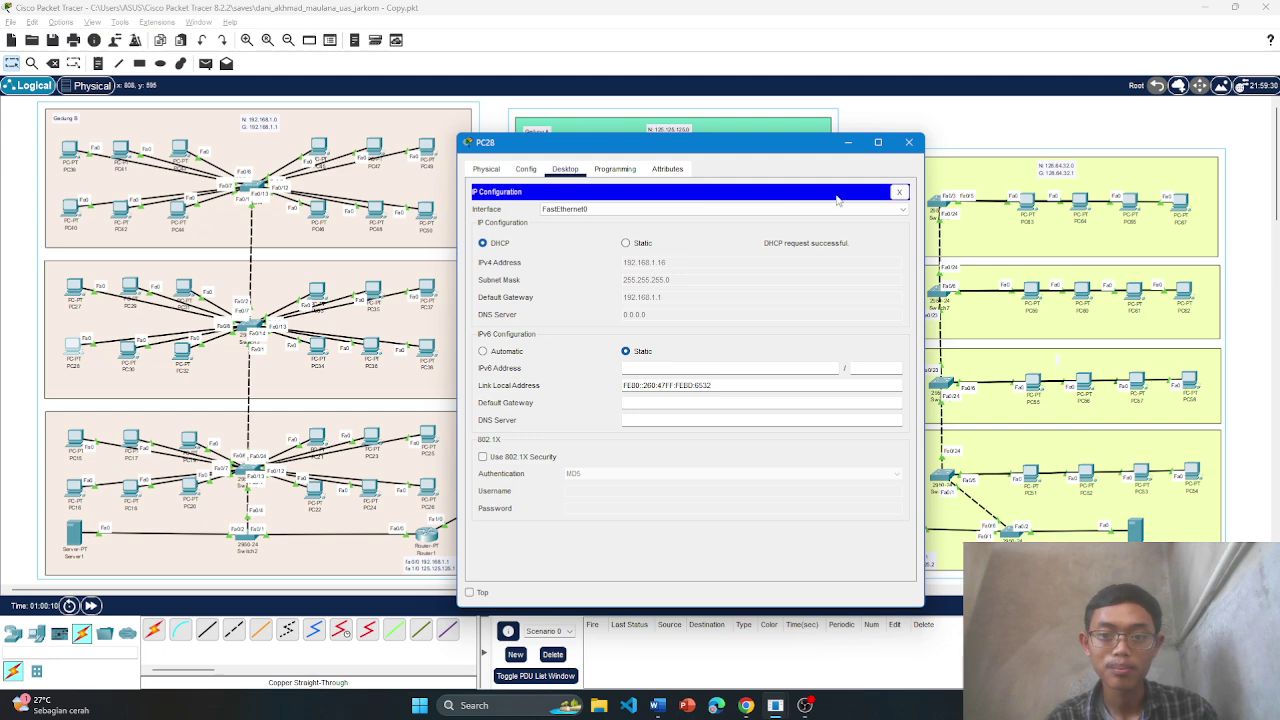
click(909, 143)
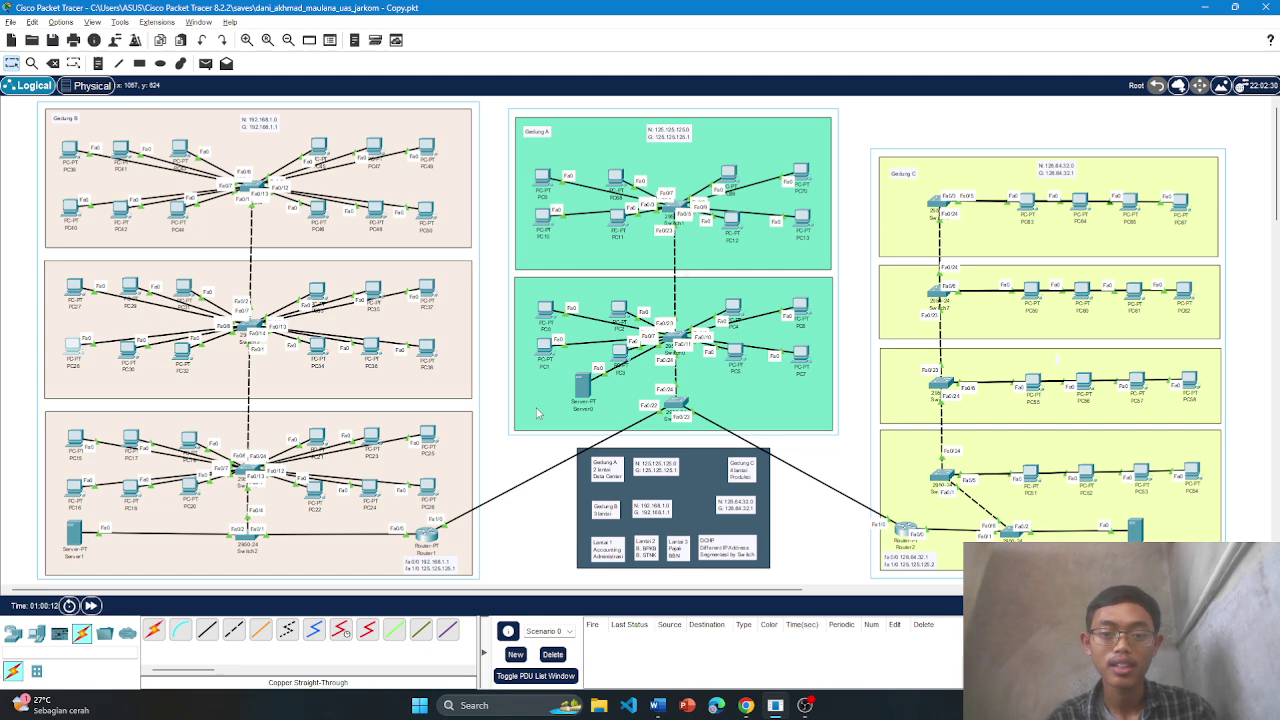
Check the static IP configuration and DHCP pool settings of Server0 in Gedung A
click(582, 388)
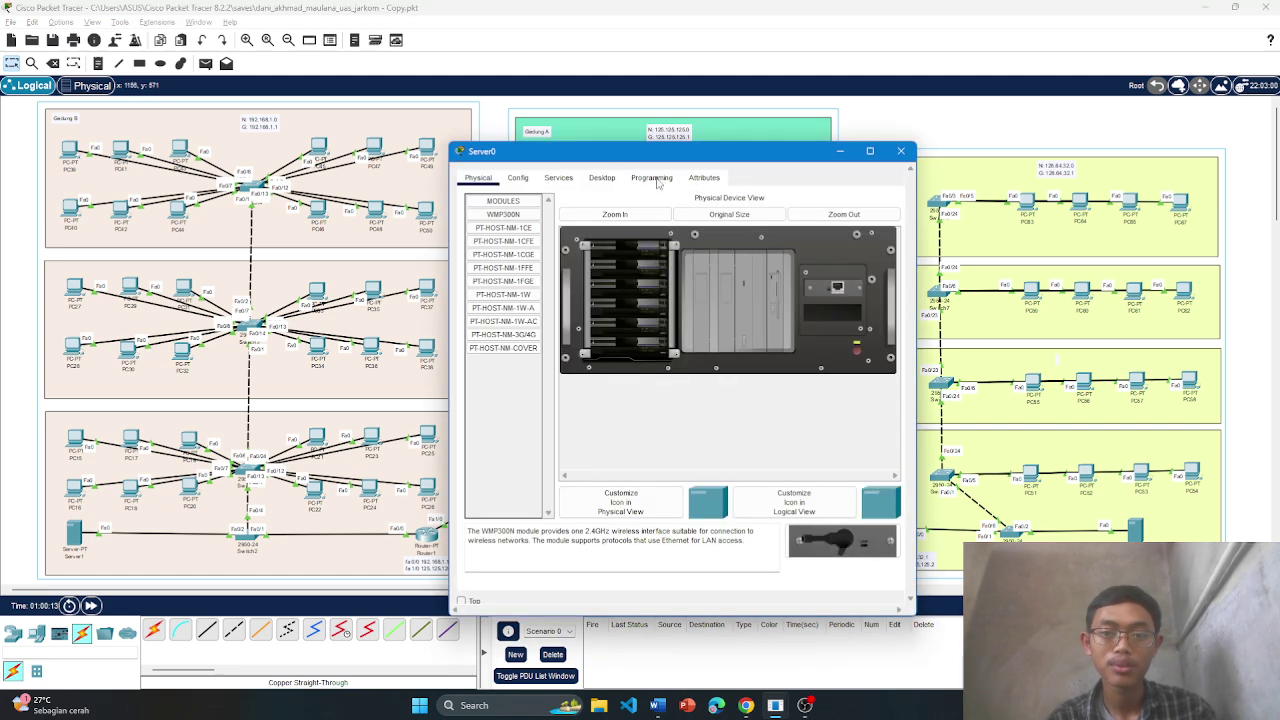
click(601, 177)
click(533, 235)
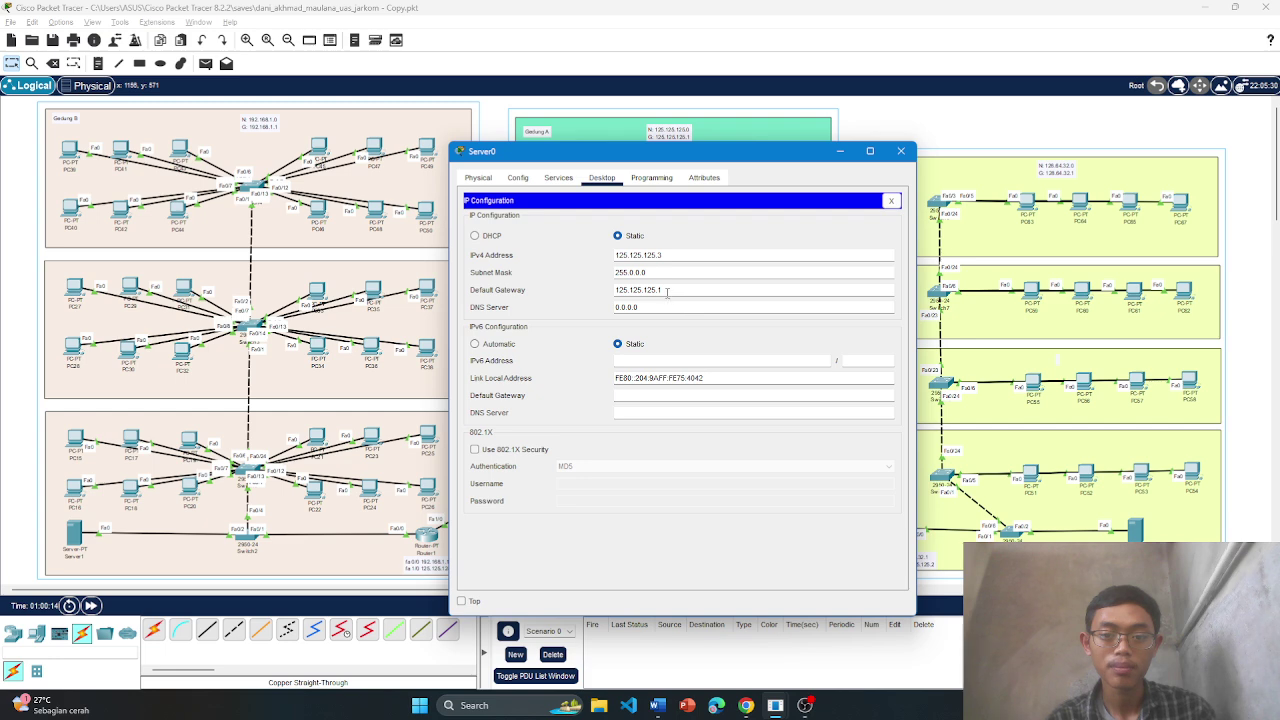
drag(667, 151, 822, 156)
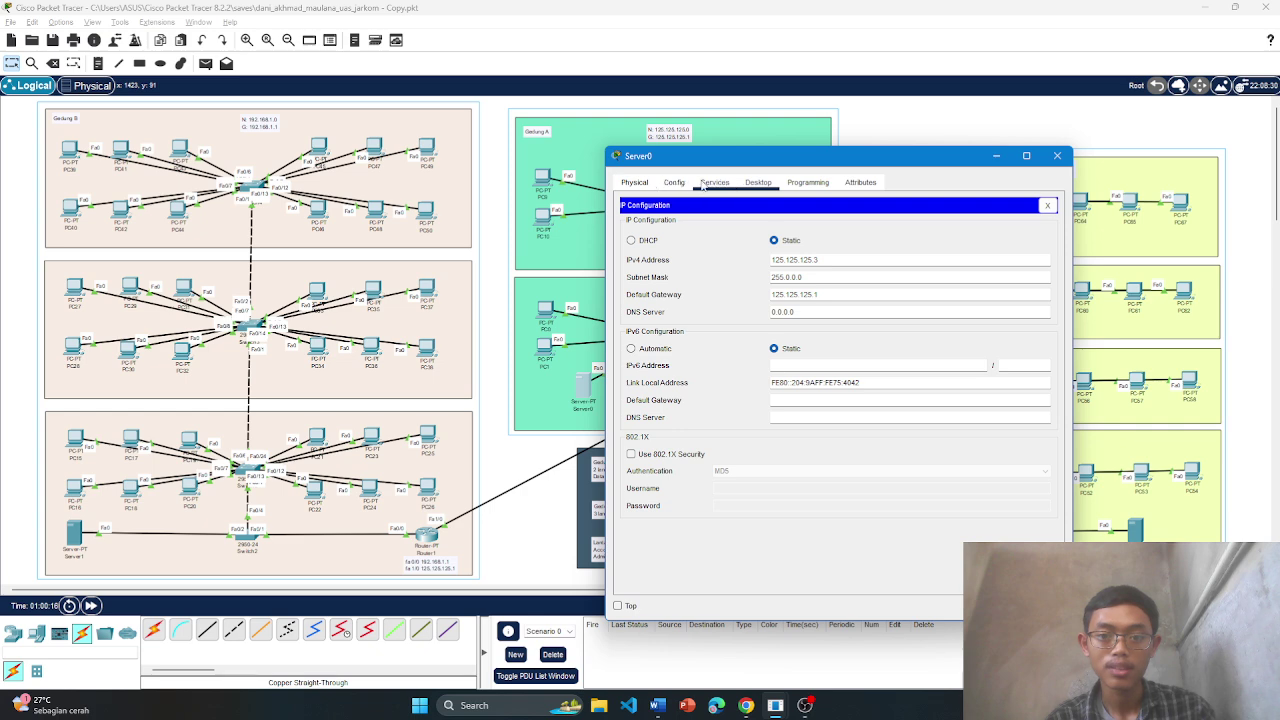
click(714, 183)
click(658, 231)
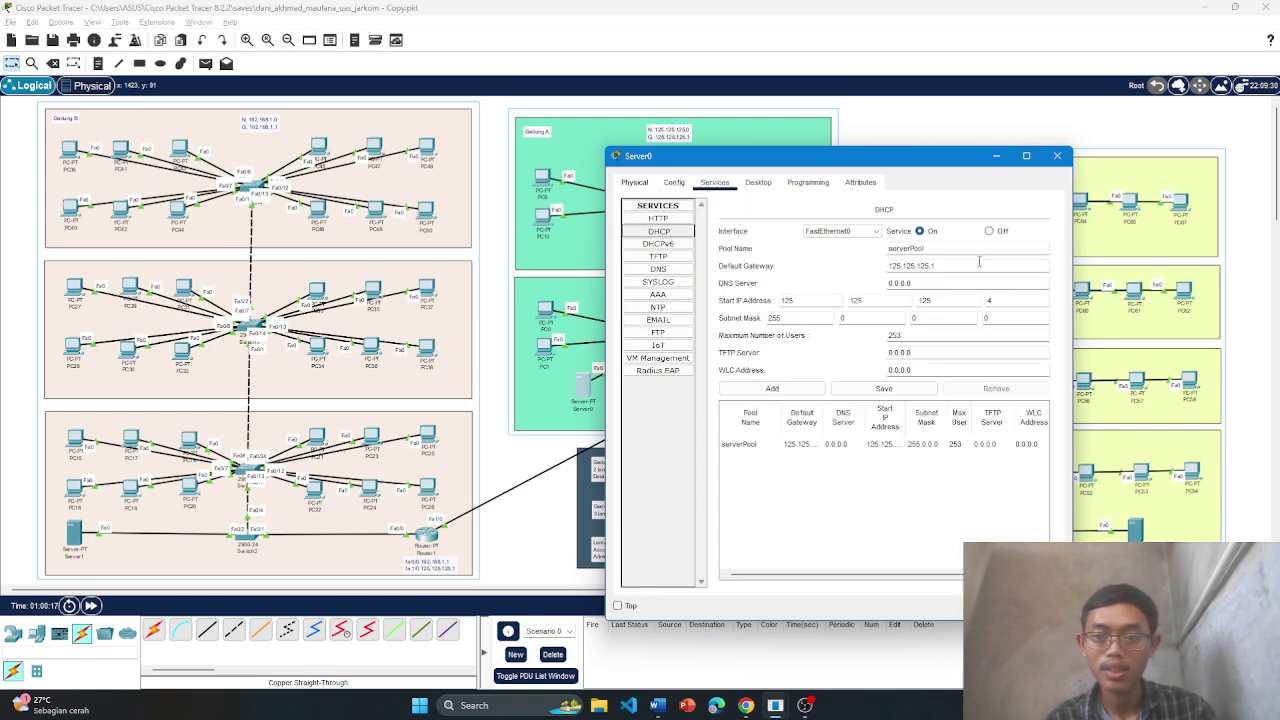
click(1057, 156)
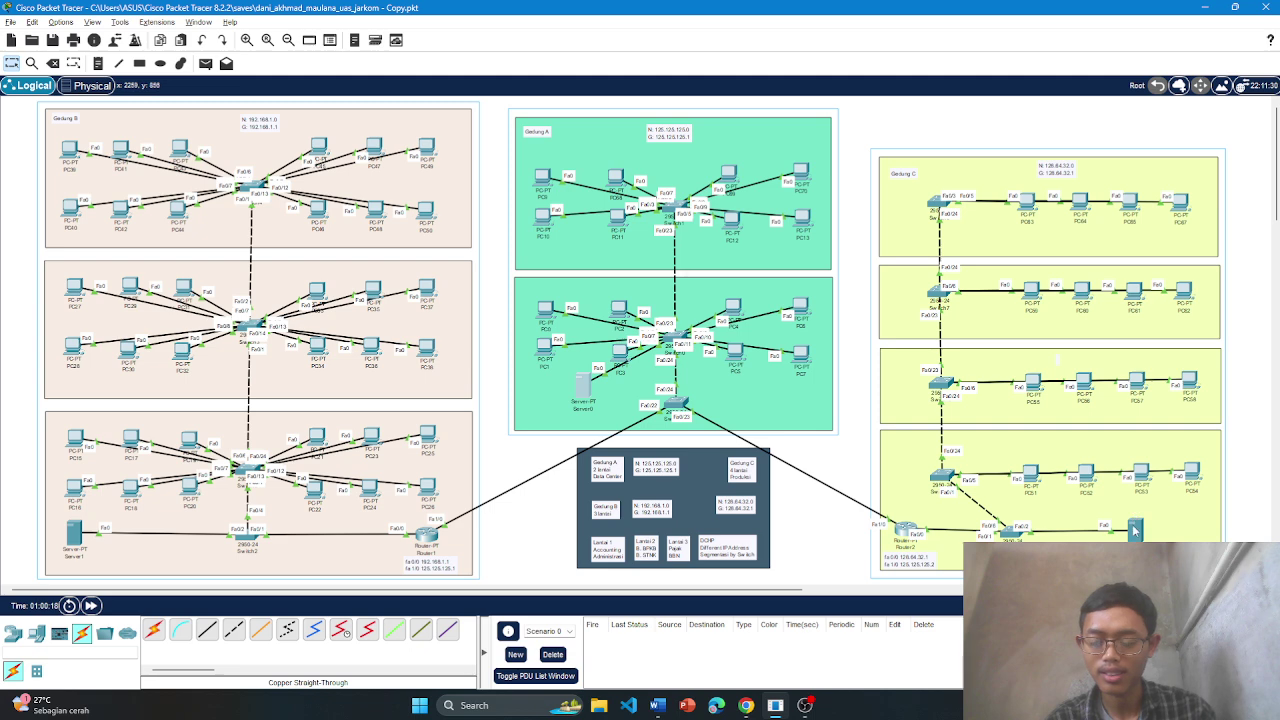
Check the static IP configuration and DHCP pool settings of Server2 in Gedung C
click(1135, 530)
click(601, 178)
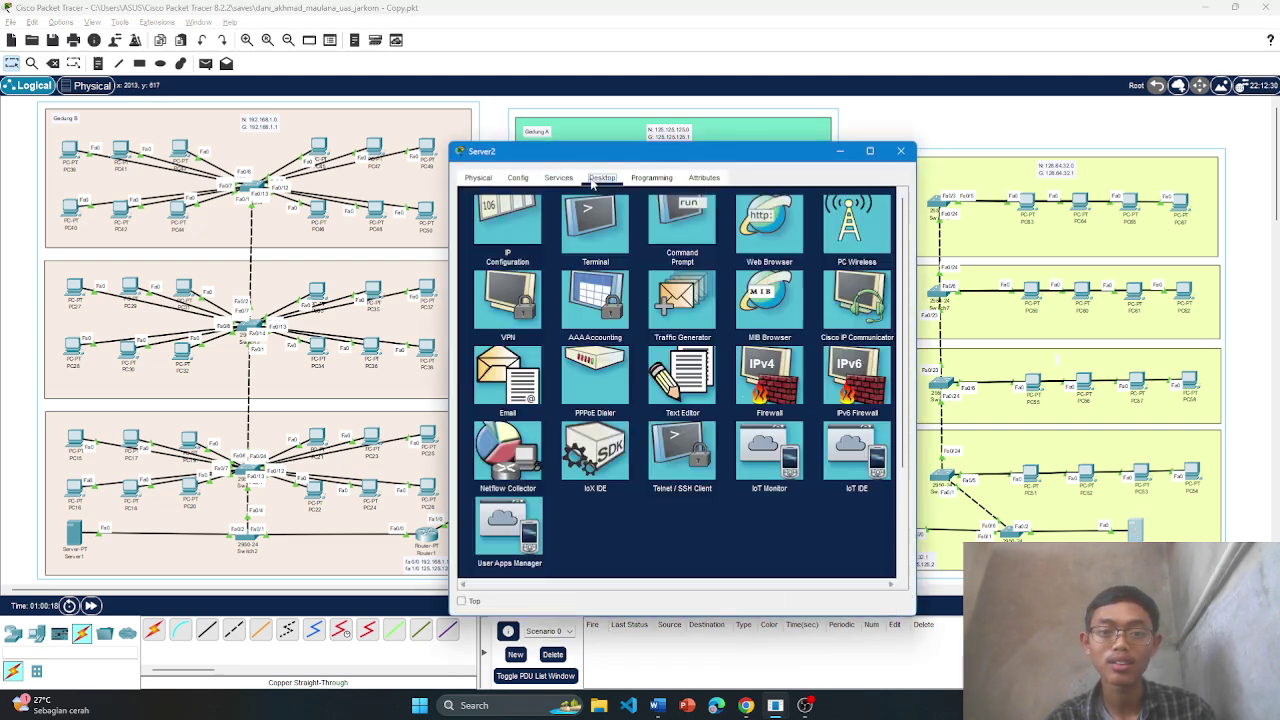
click(533, 233)
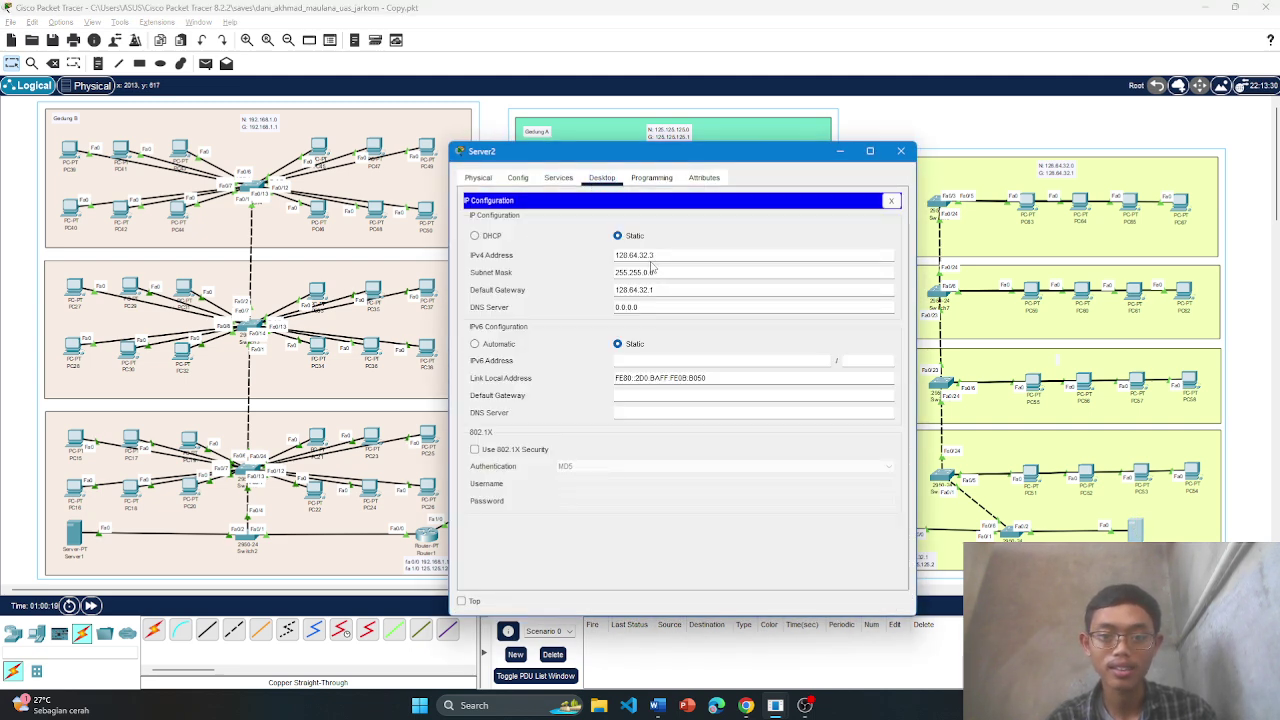
click(558, 180)
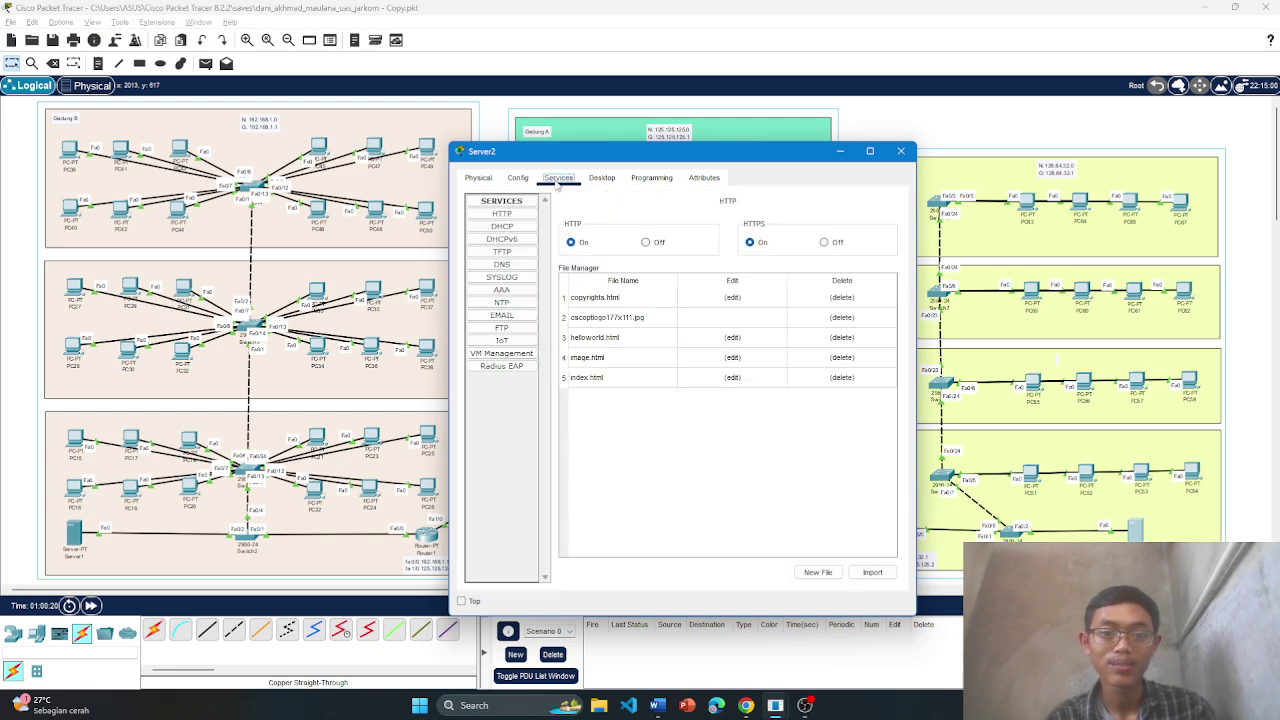
click(503, 228)
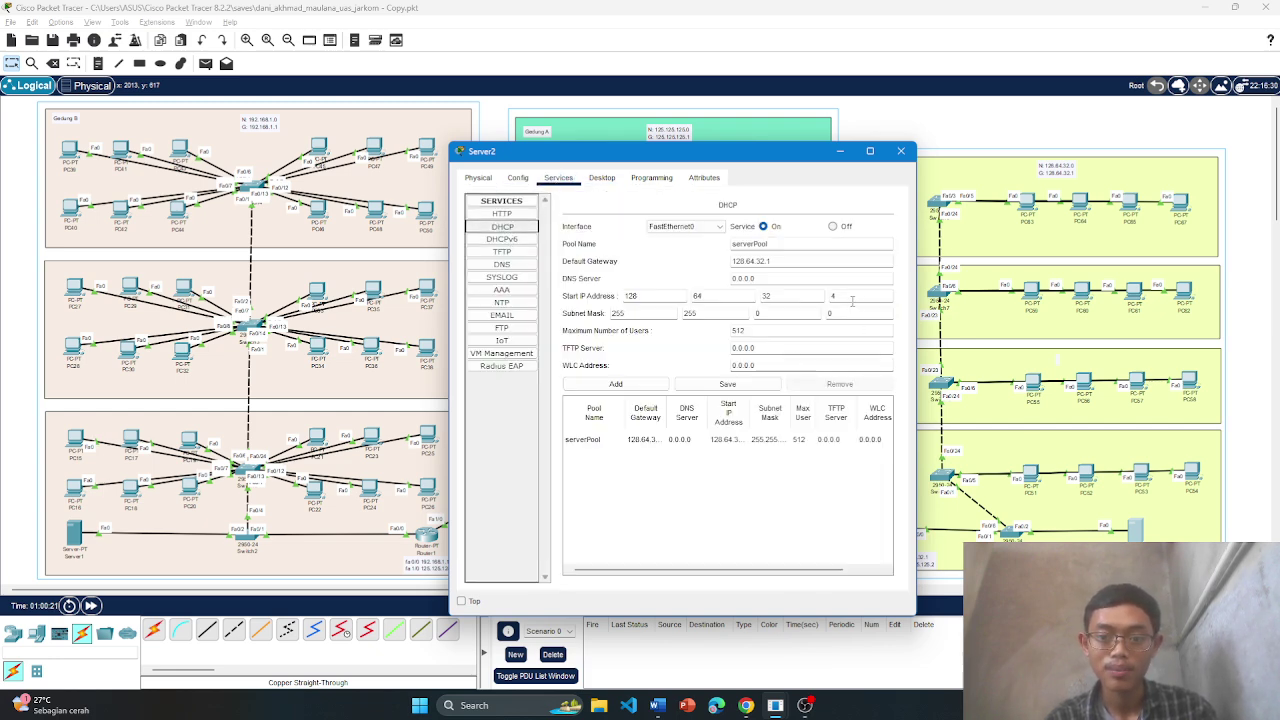
click(900, 151)
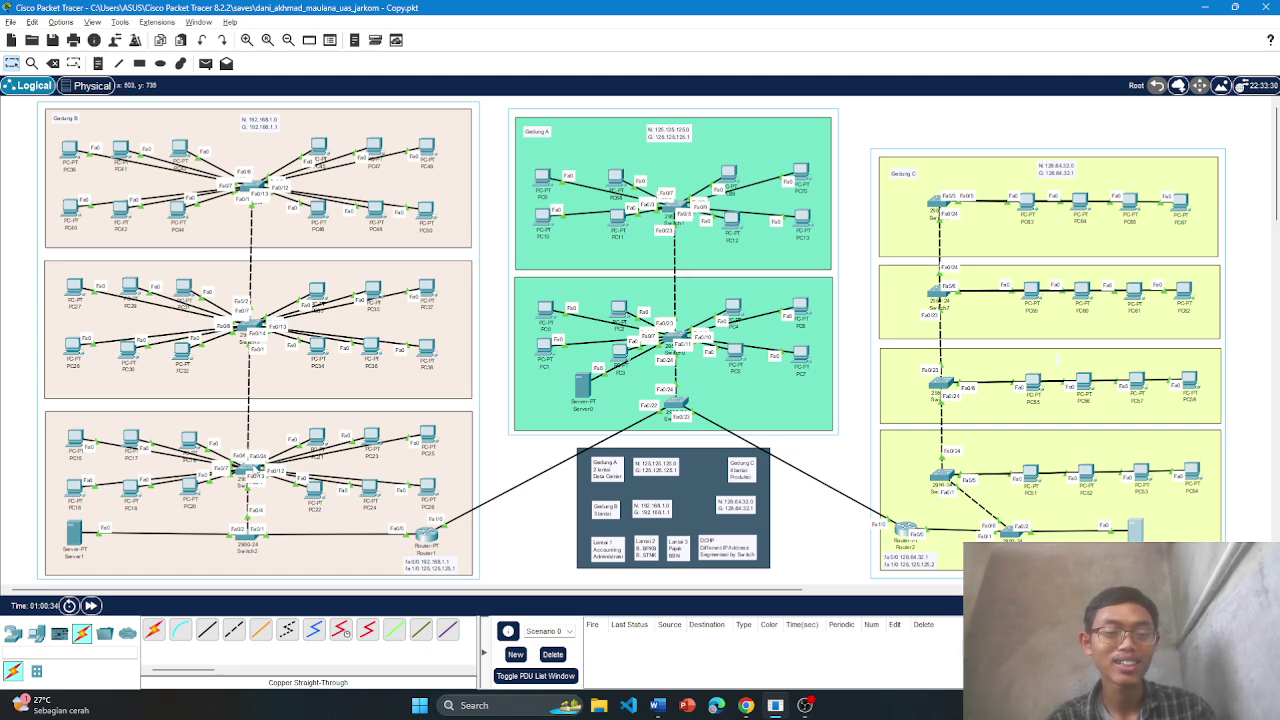
View the services page of Server0 in Gedung A and close its window
mouse_move(252, 472)
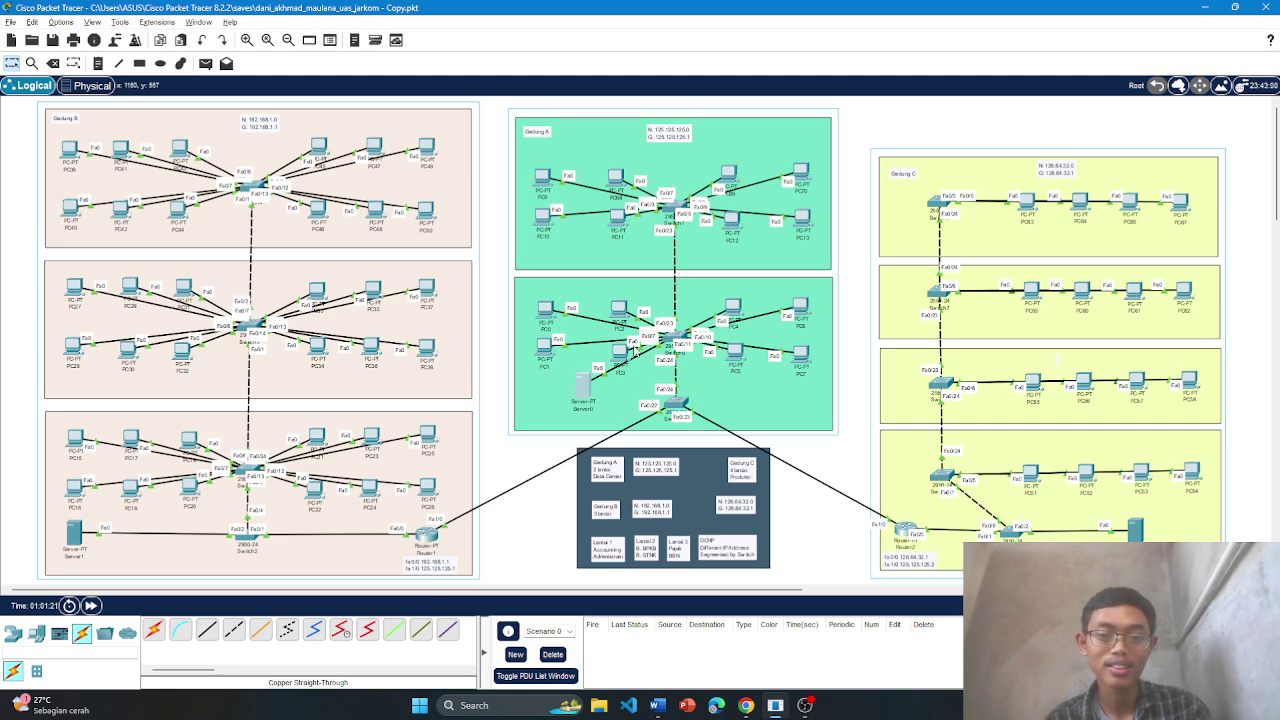
click(583, 385)
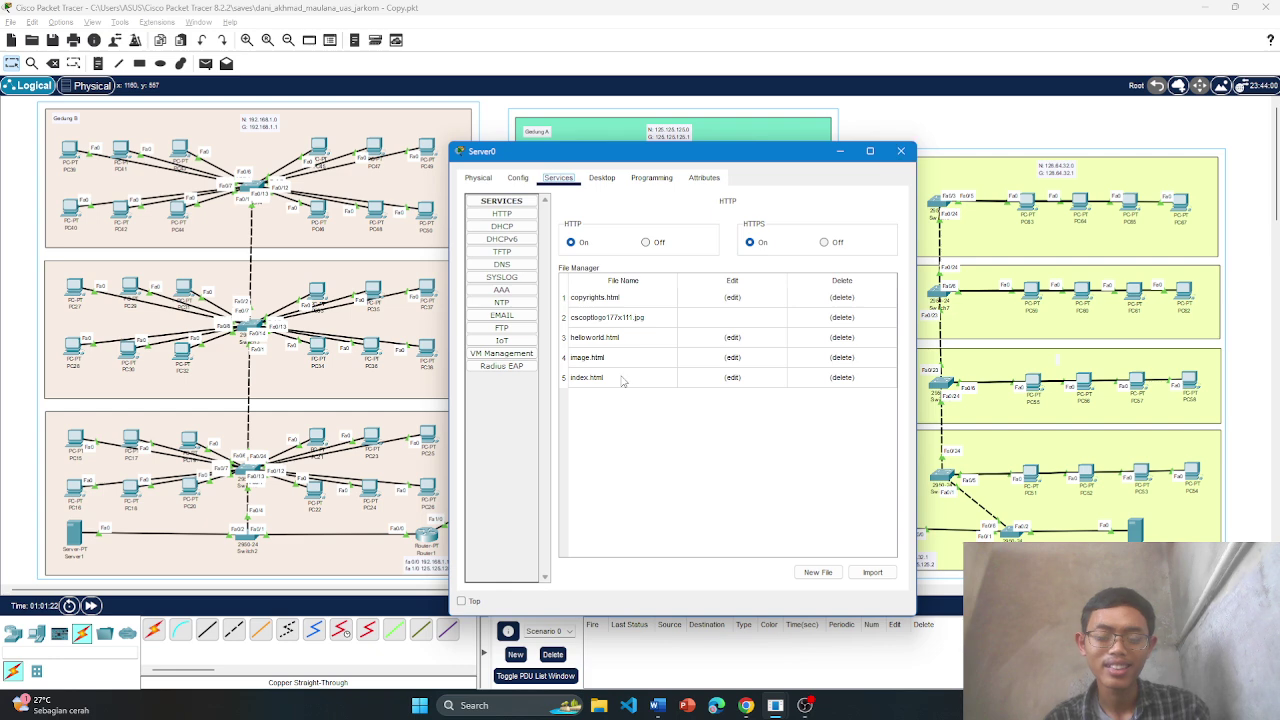
click(900, 151)
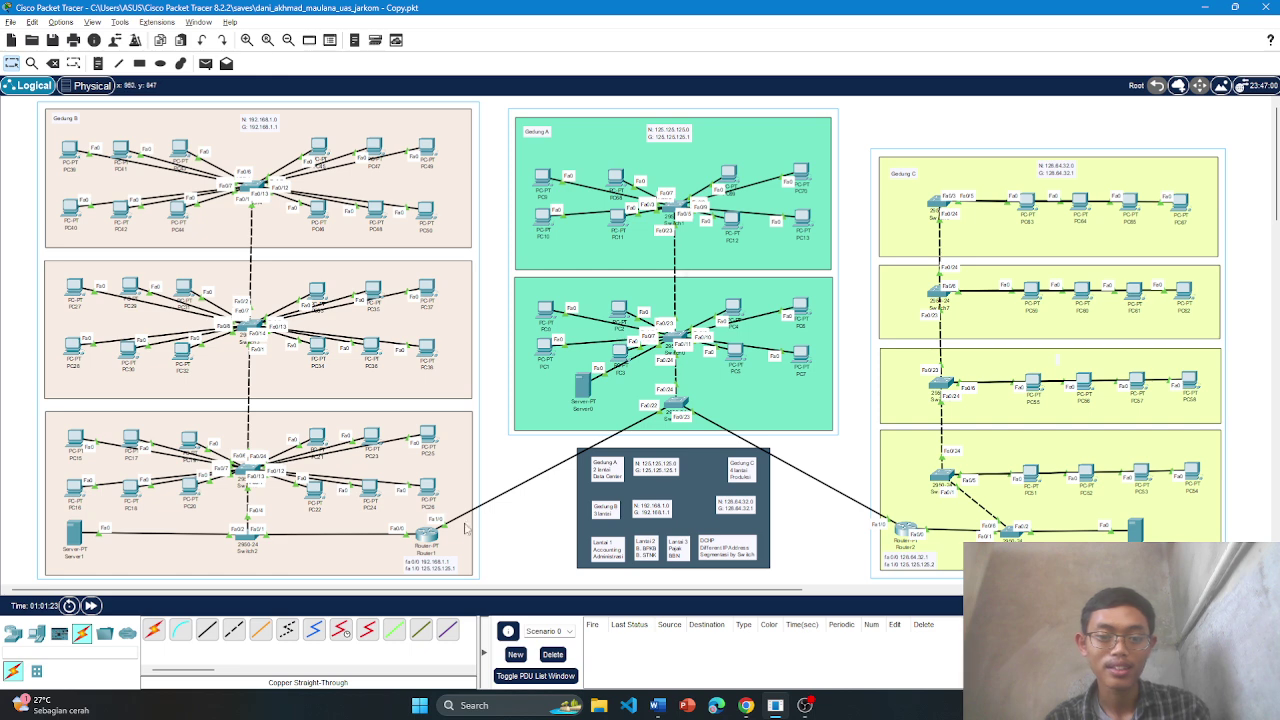
Examine the show ip route output in Router1's command line in Gedung B and close its window
mouse_move(426, 536)
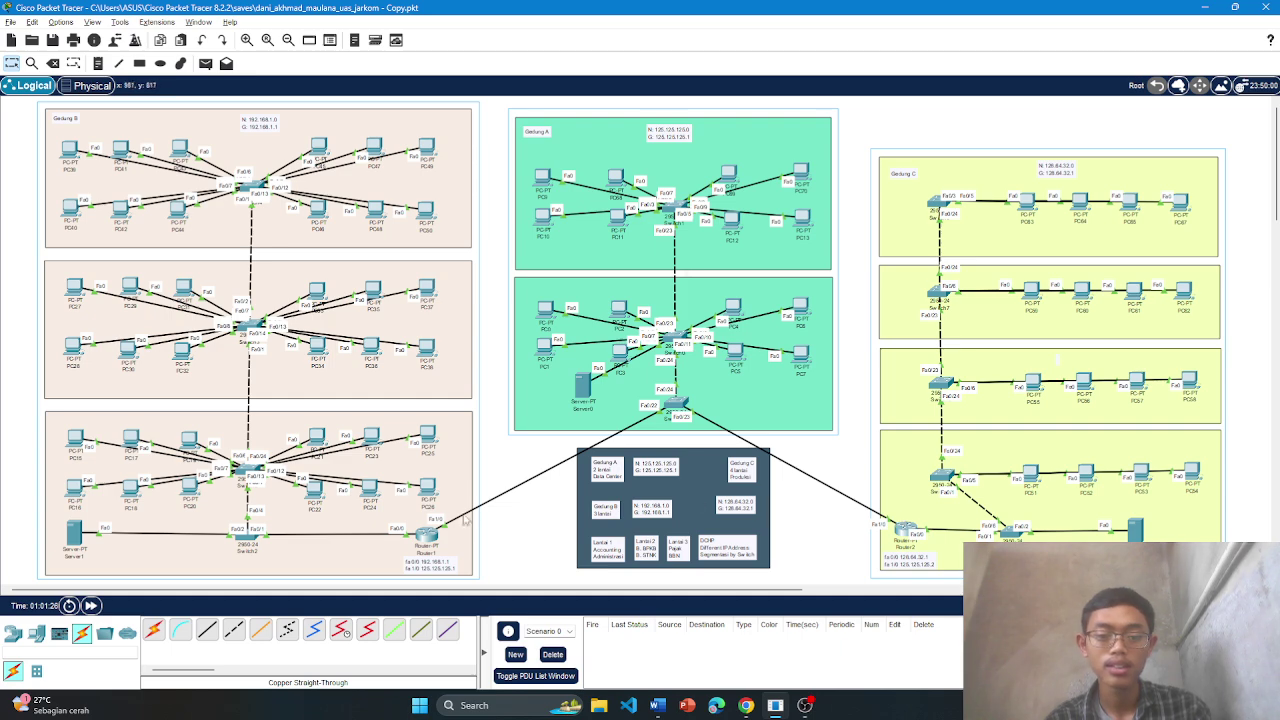
click(433, 537)
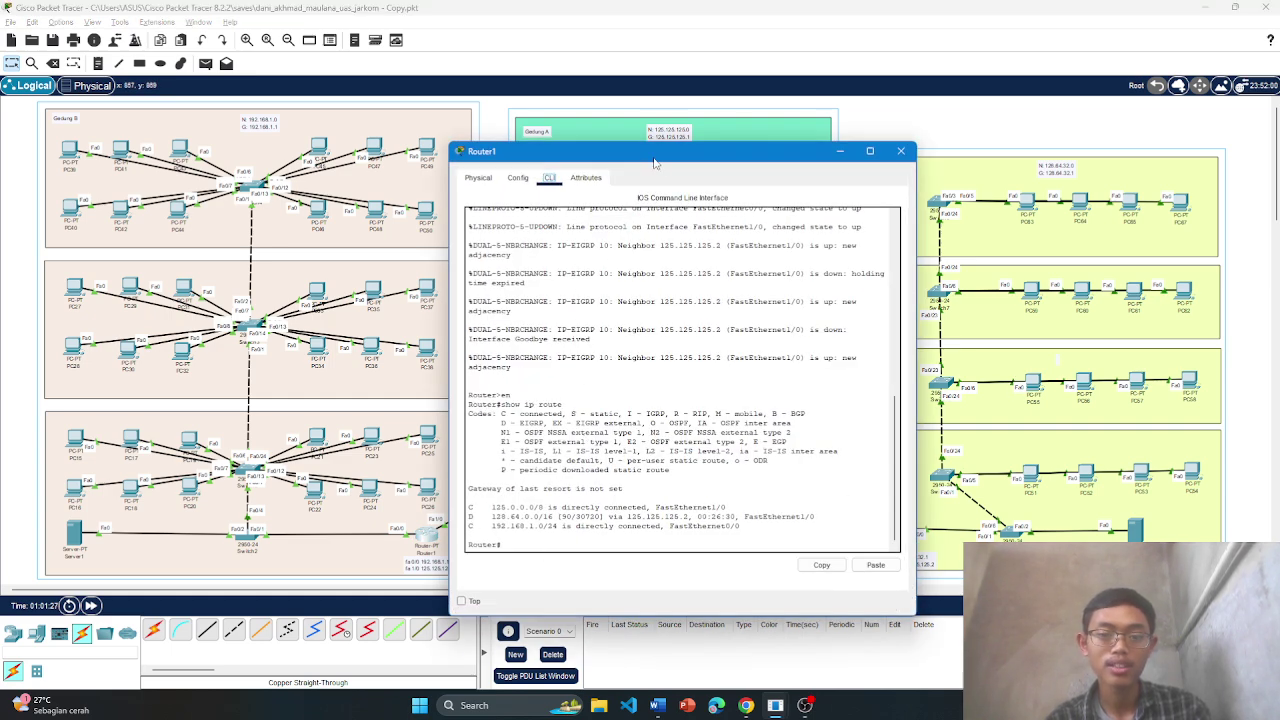
drag(700, 154, 713, 101)
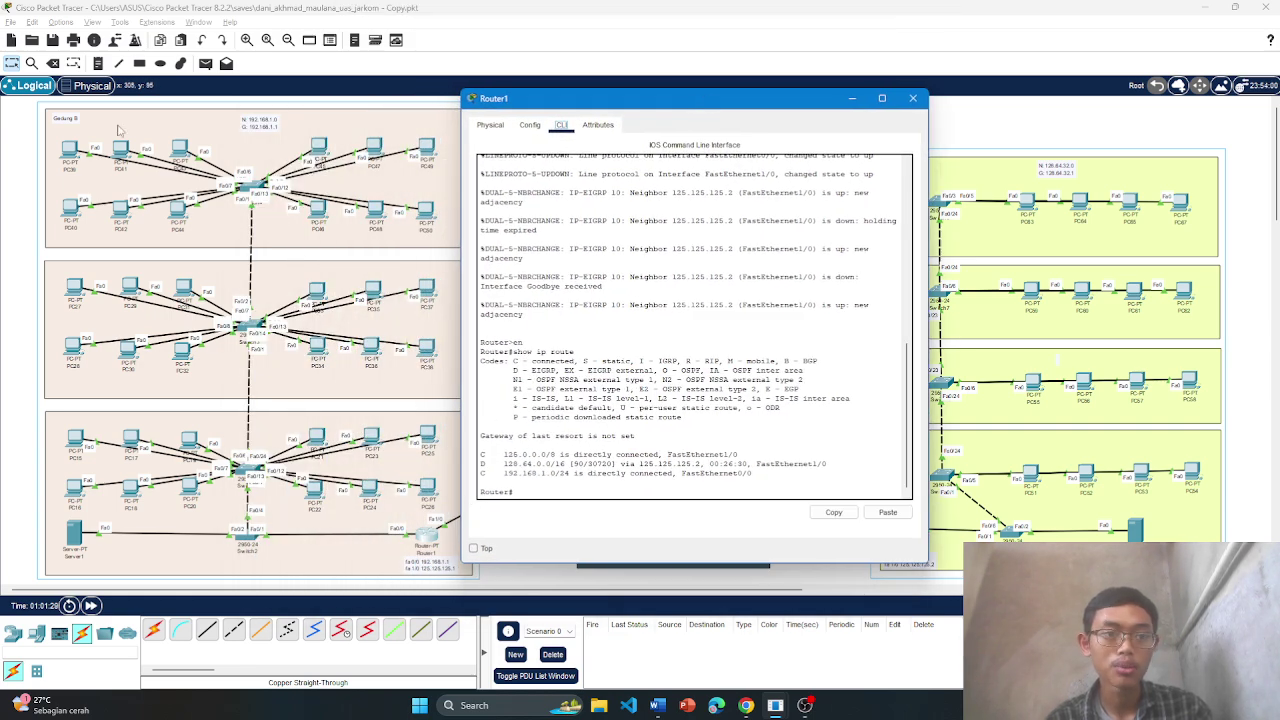
drag(743, 105, 873, 120)
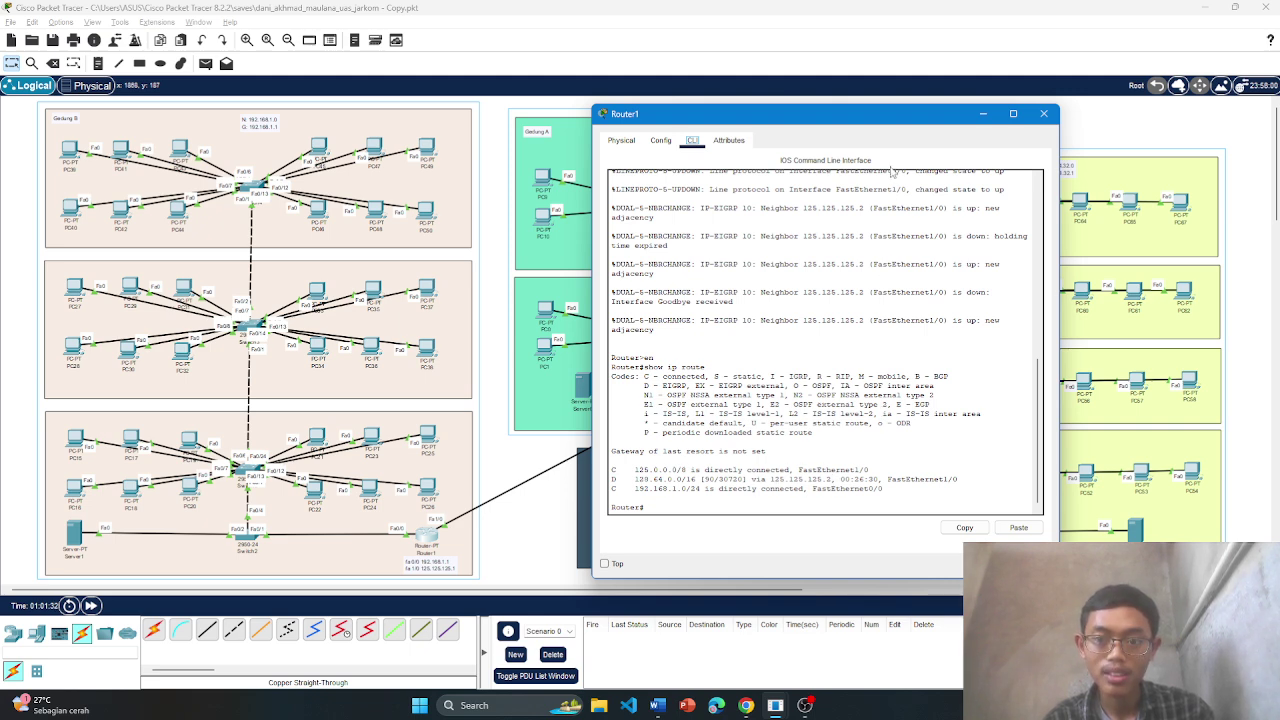
drag(911, 116, 516, 165)
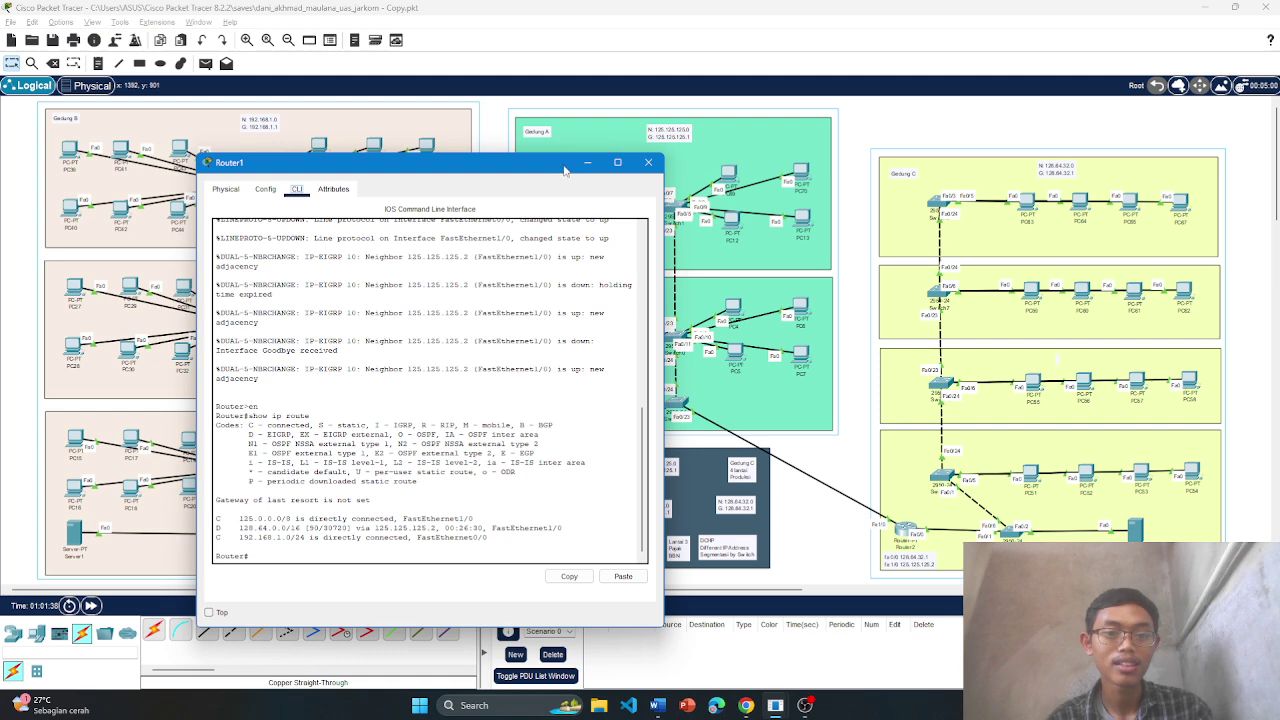
drag(560, 164, 400, 127)
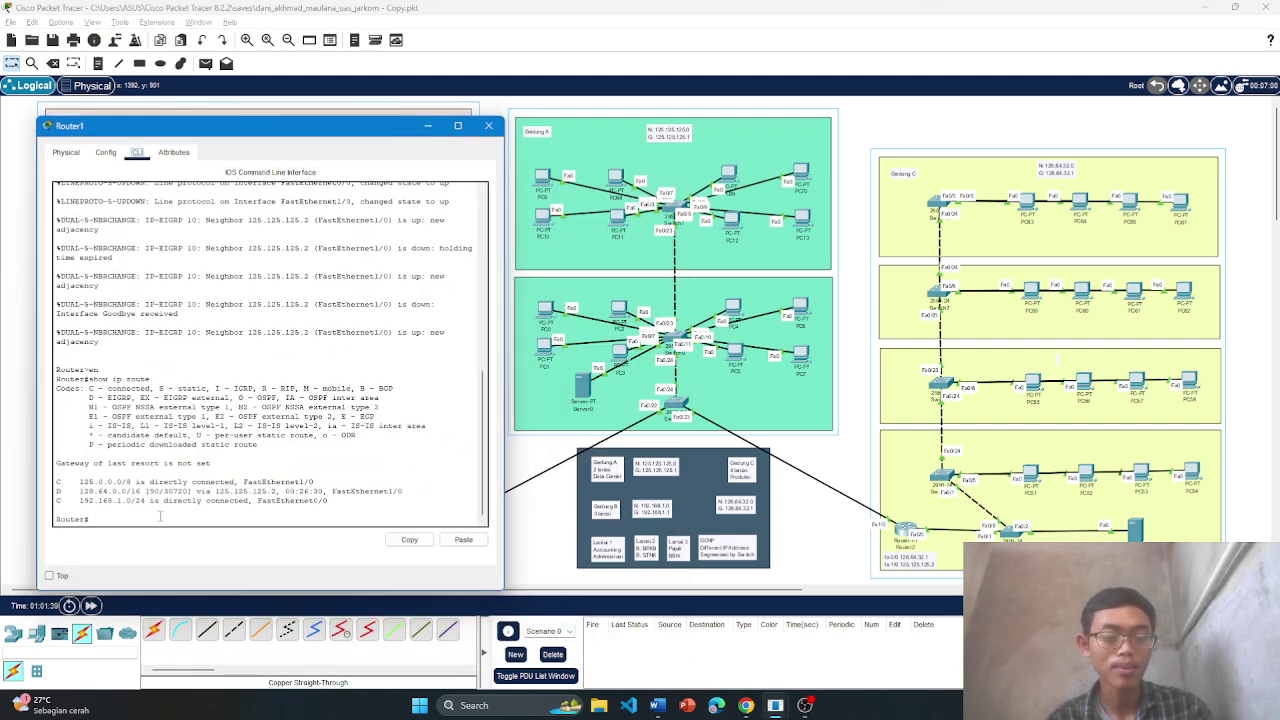
click(490, 127)
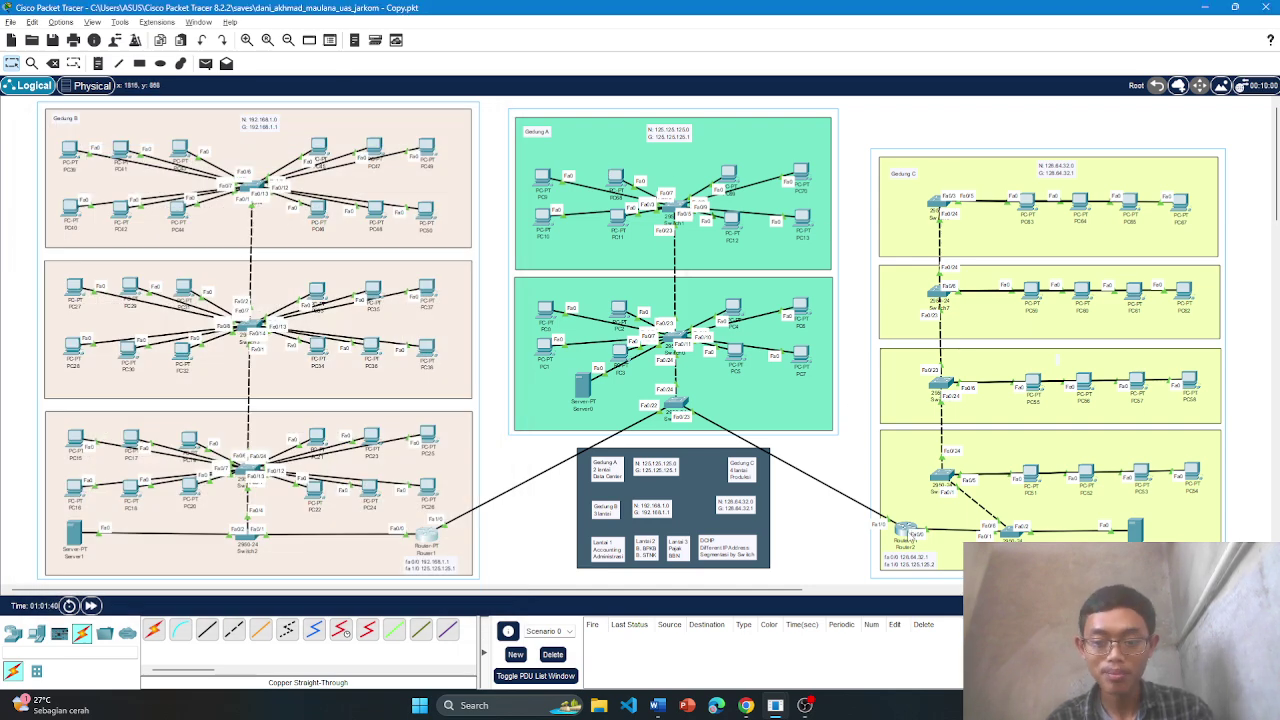
Examine the show ip route output in Router2's command line in Gedung C and close its window
click(905, 528)
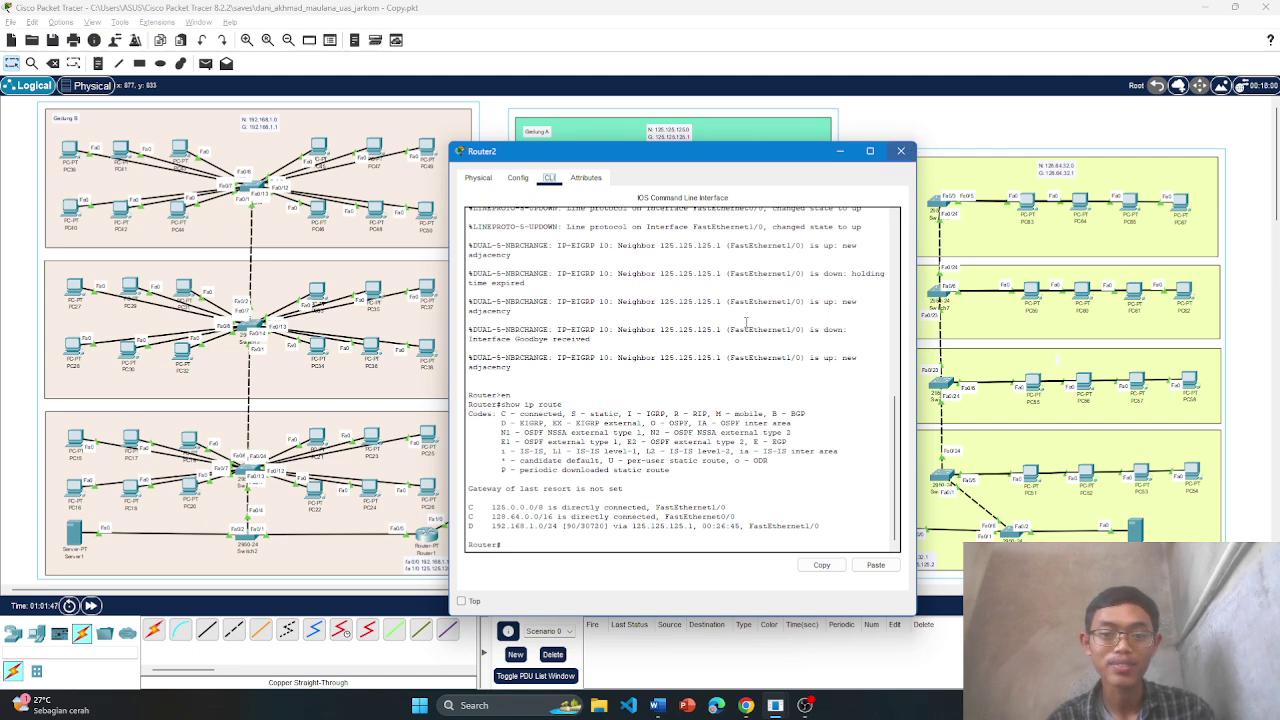
scroll(899, 165, up, 3)
click(900, 151)
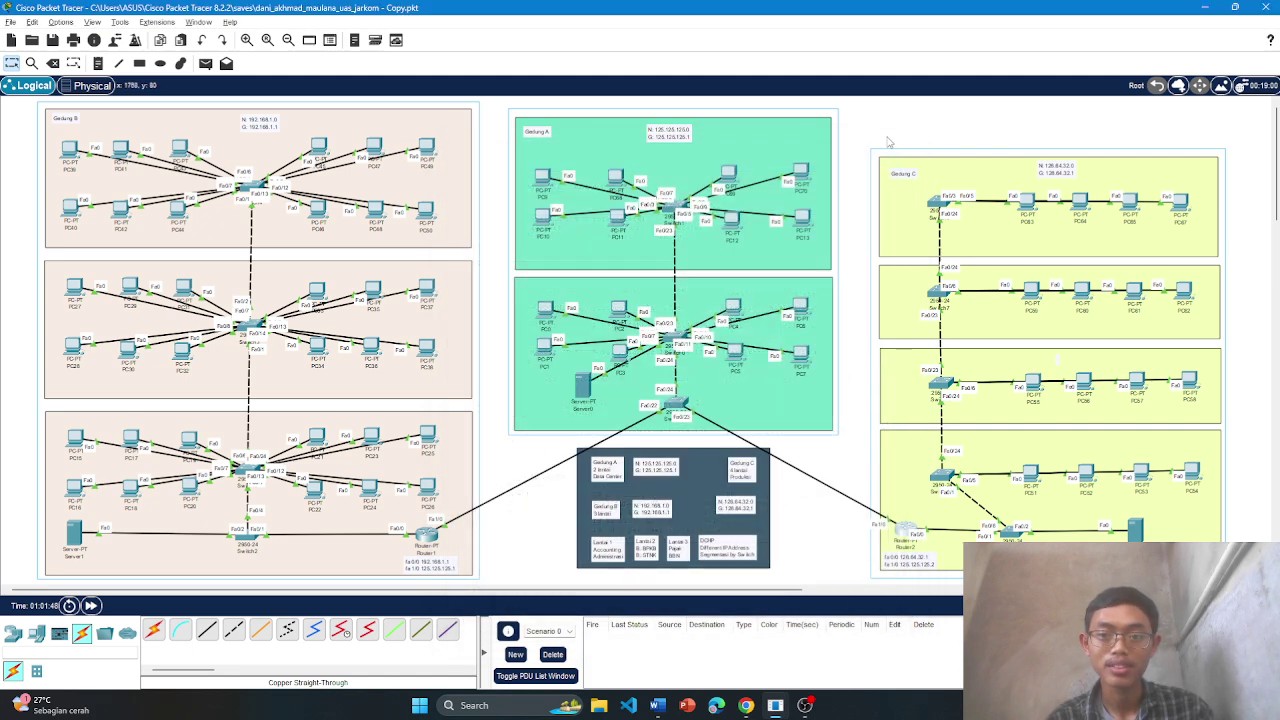
Test connectivity from Gedung B to Gedung A with simple PDUs from PC21 to PC3 and from PC22 to PC2
key(p)
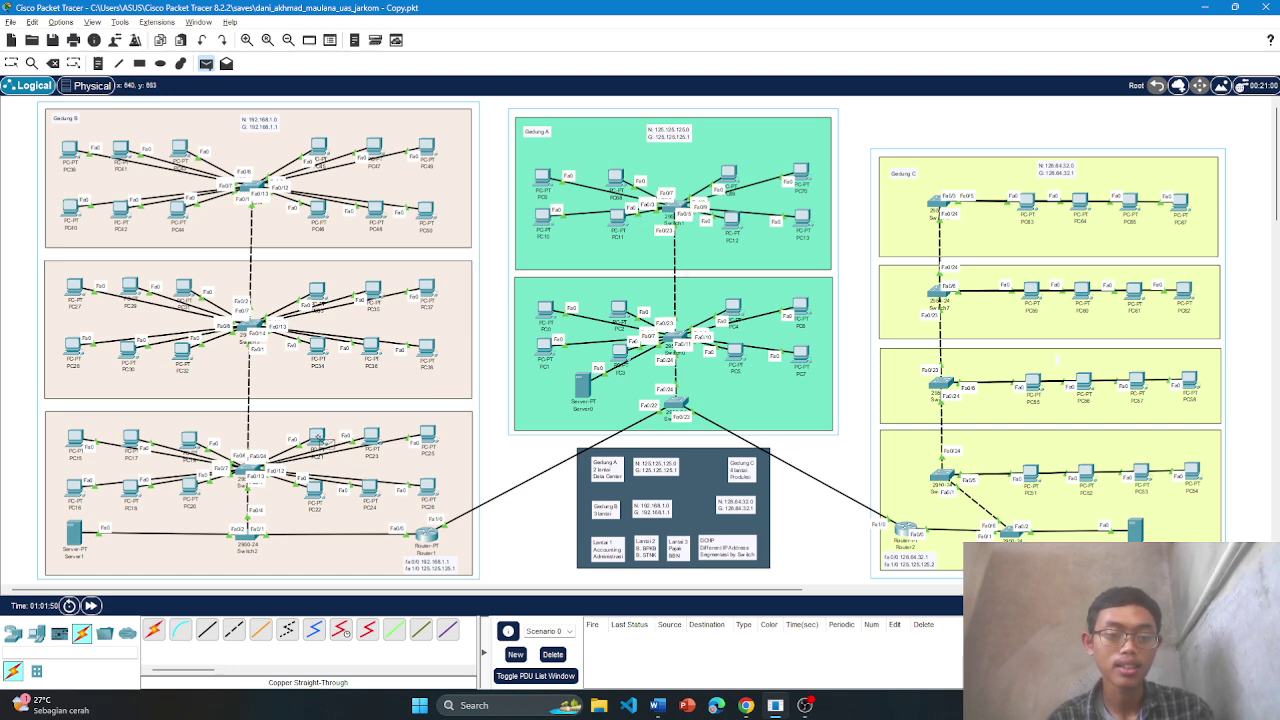
click(320, 439)
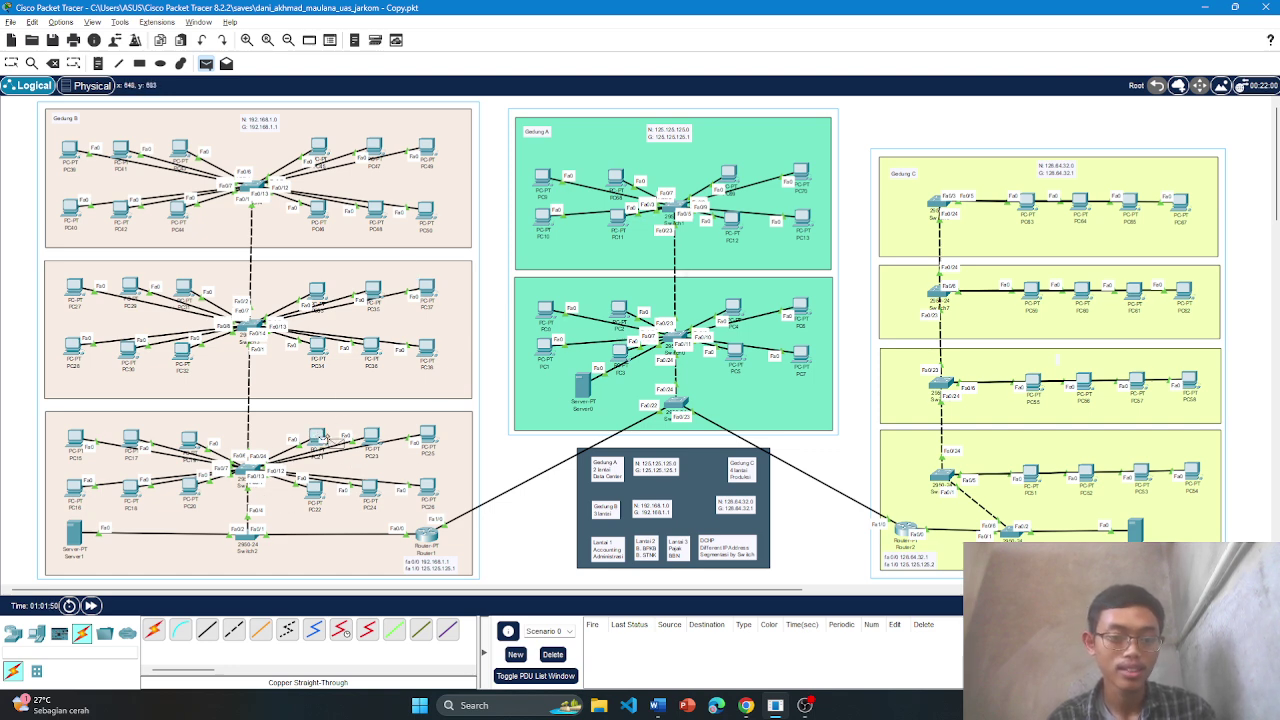
click(622, 354)
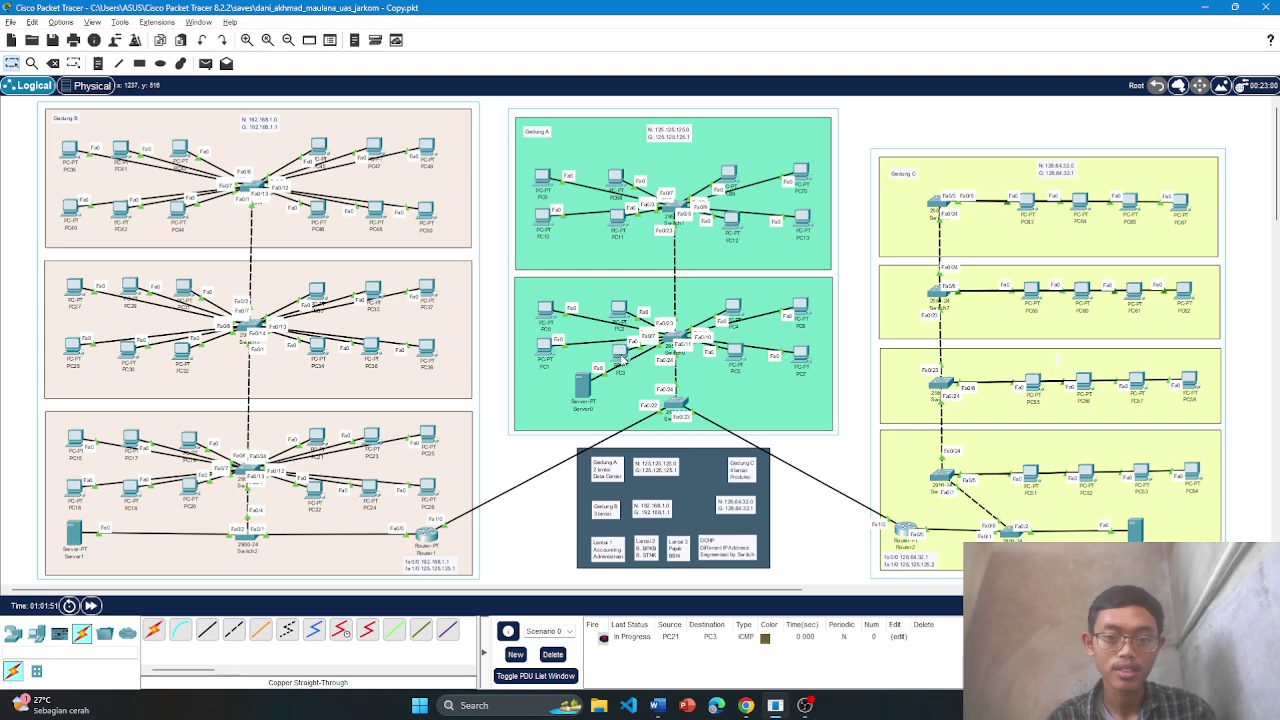
key(p)
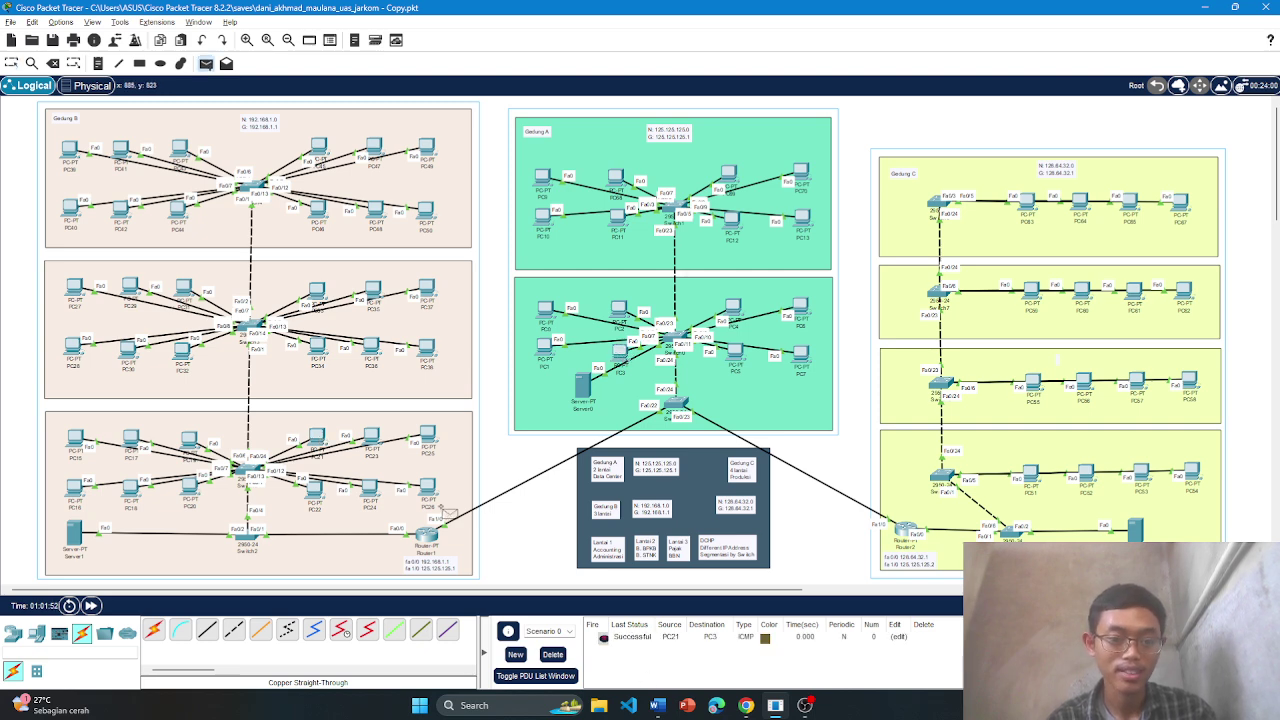
click(315, 491)
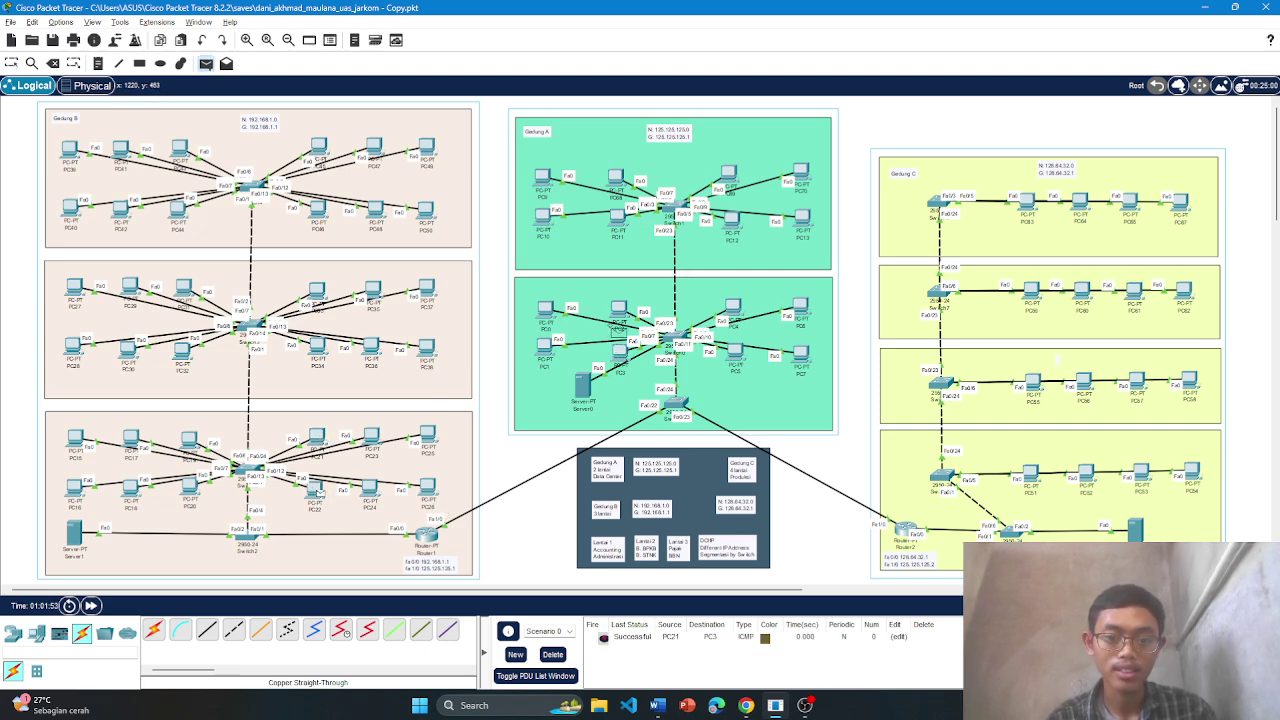
click(622, 312)
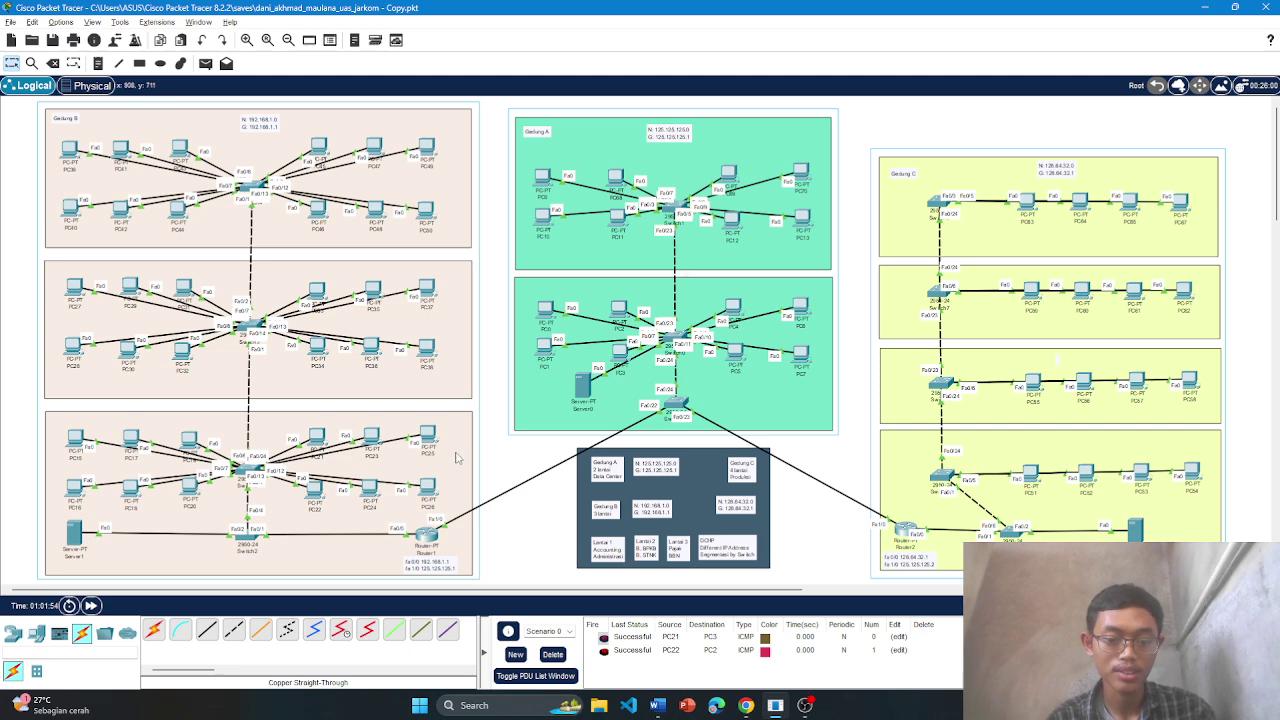
Test connectivity from Gedung B to Gedung C with simple PDUs from PC21 to PC51 and from PC21 to PC52
key(p)
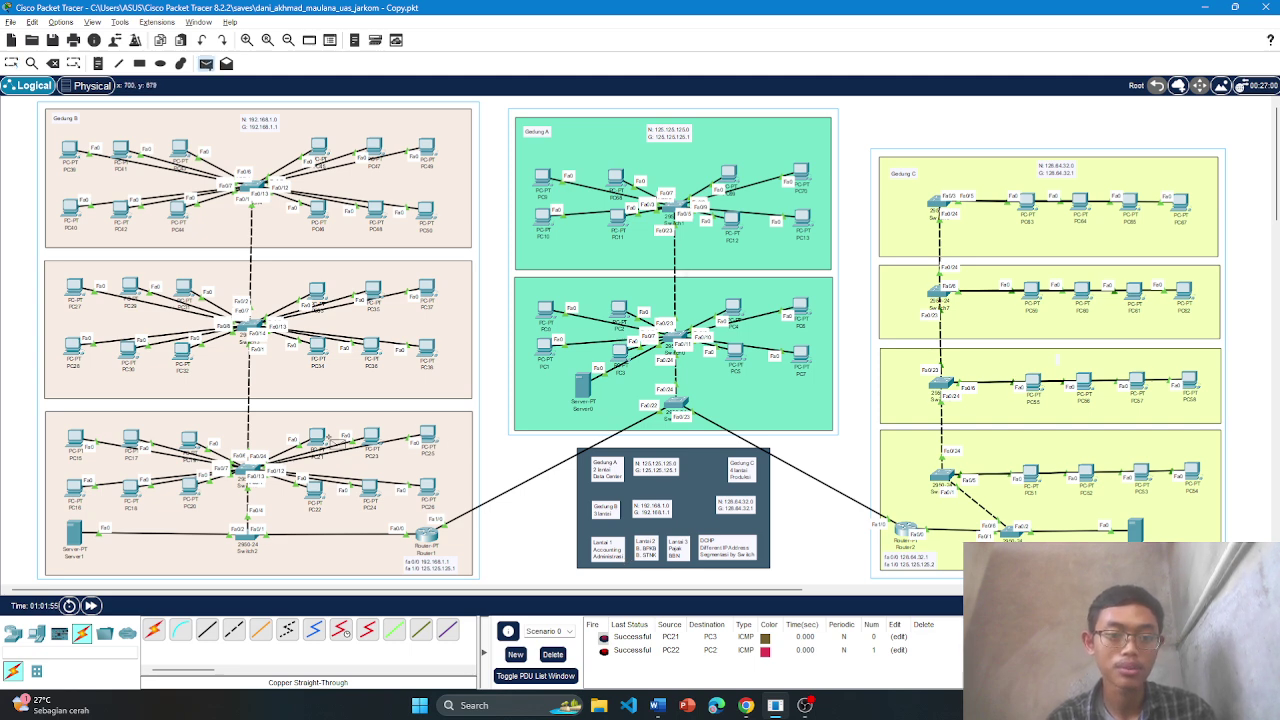
click(318, 440)
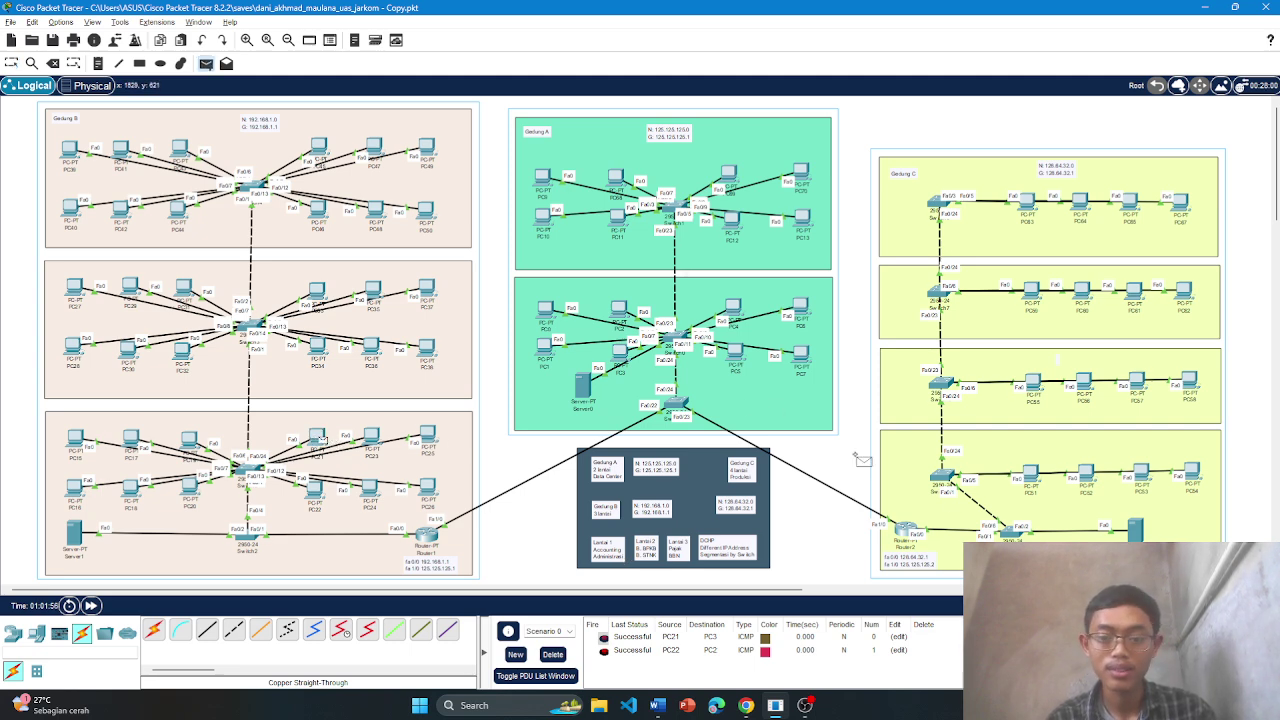
click(1030, 474)
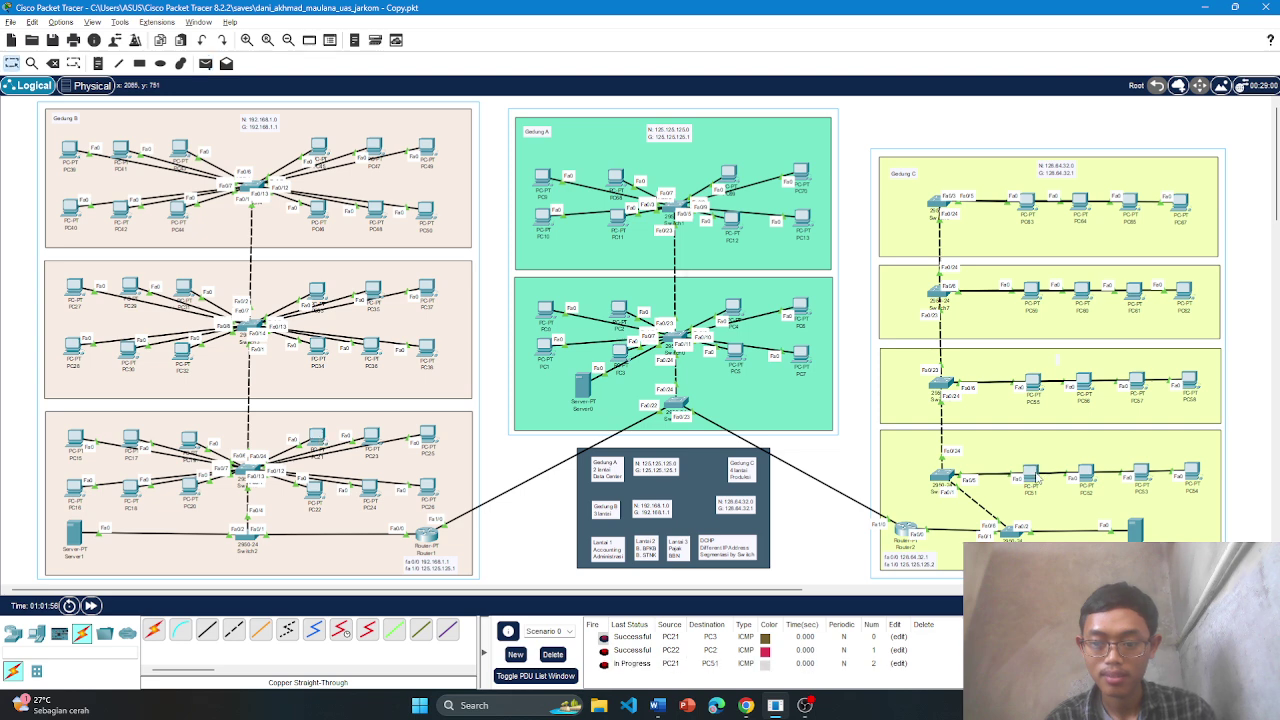
key(p)
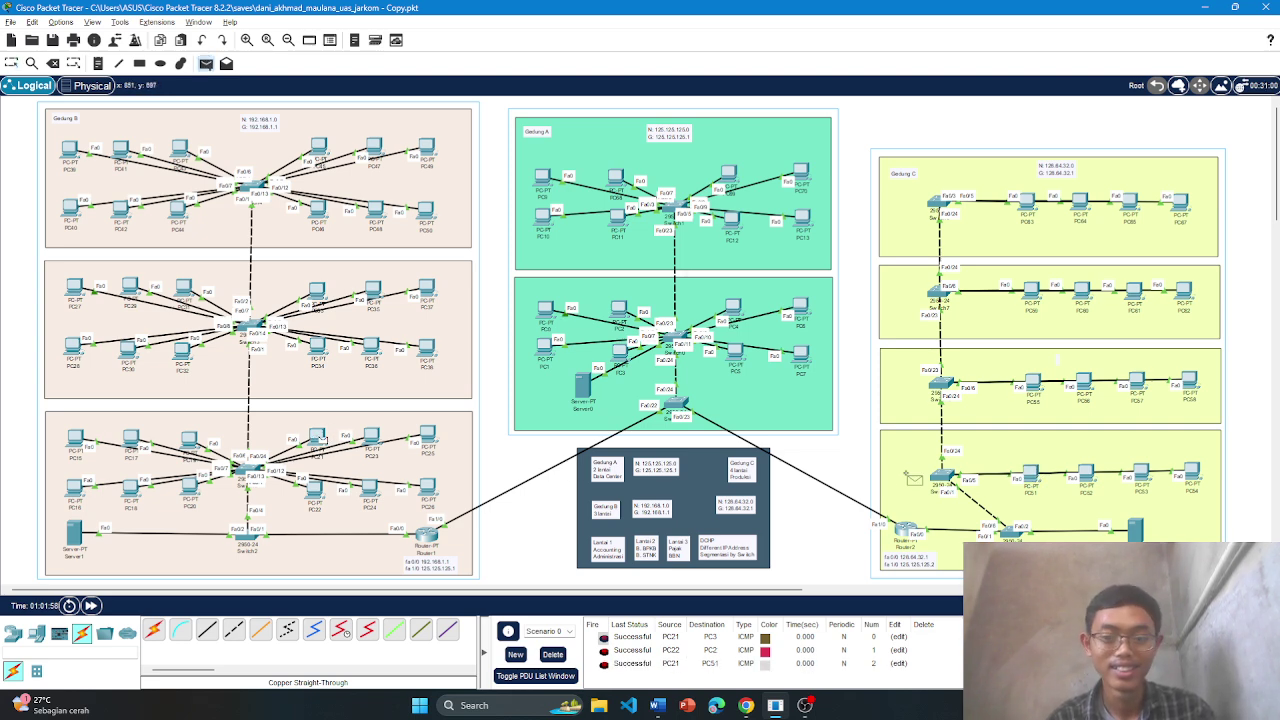
click(320, 440)
click(1086, 476)
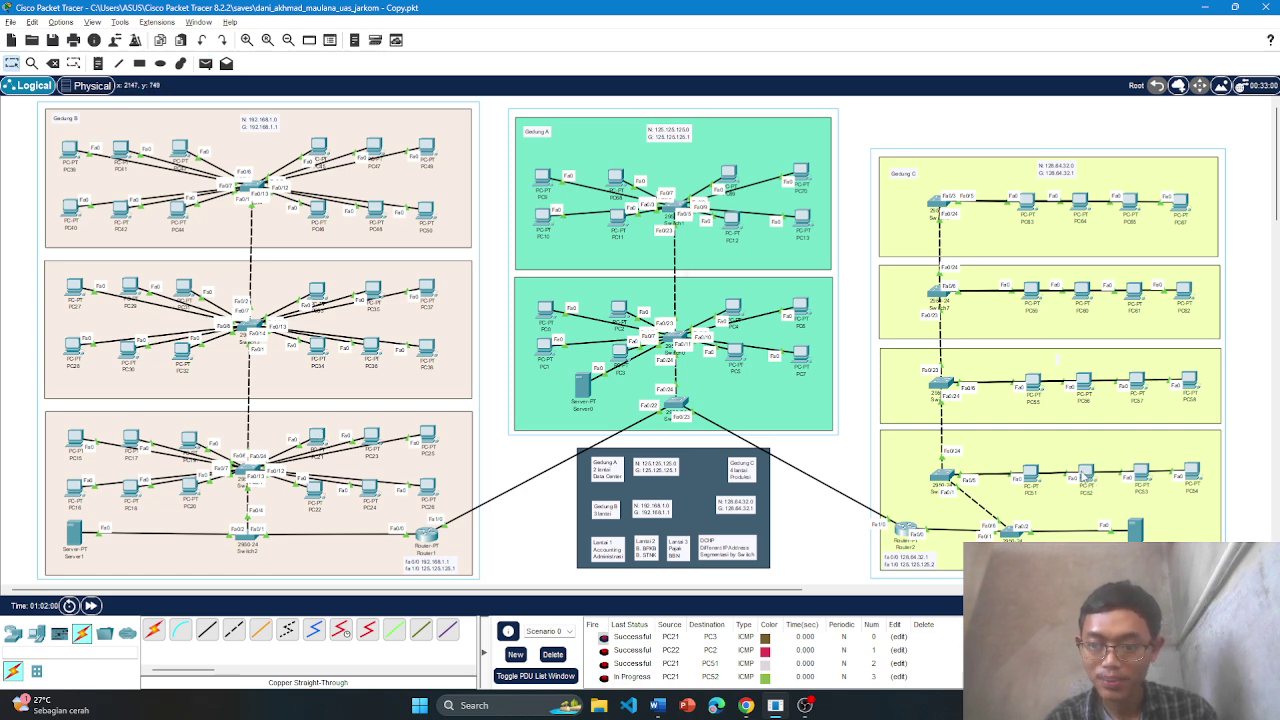
mouse_move(1087, 477)
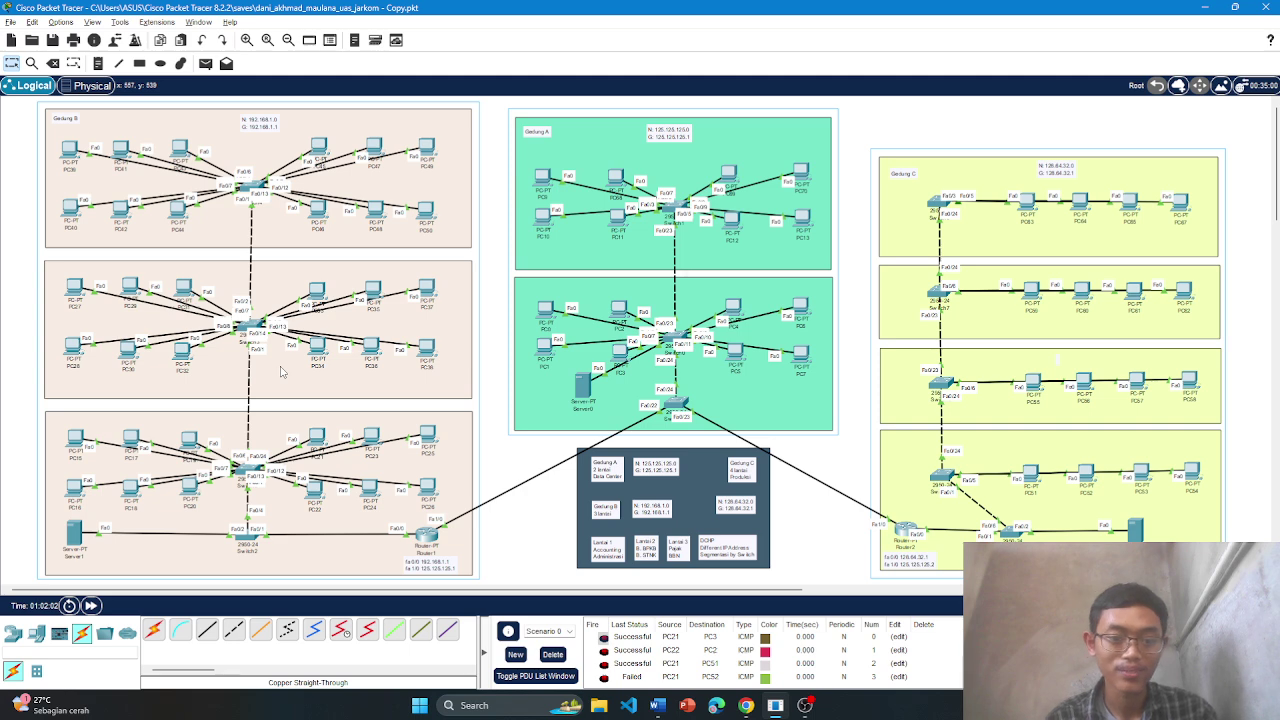
Resend a simple PDU from PC21 to PC52 and delete the current scenario's PDU results
key(p)
click(318, 440)
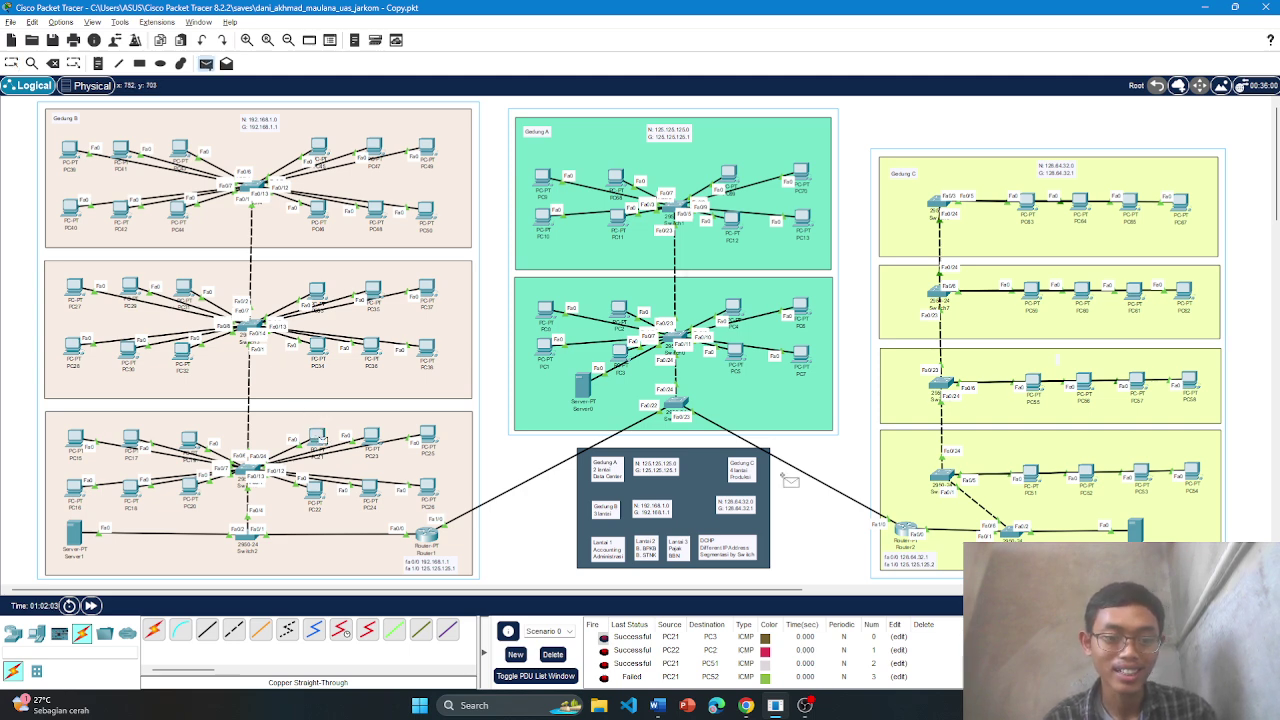
click(1087, 476)
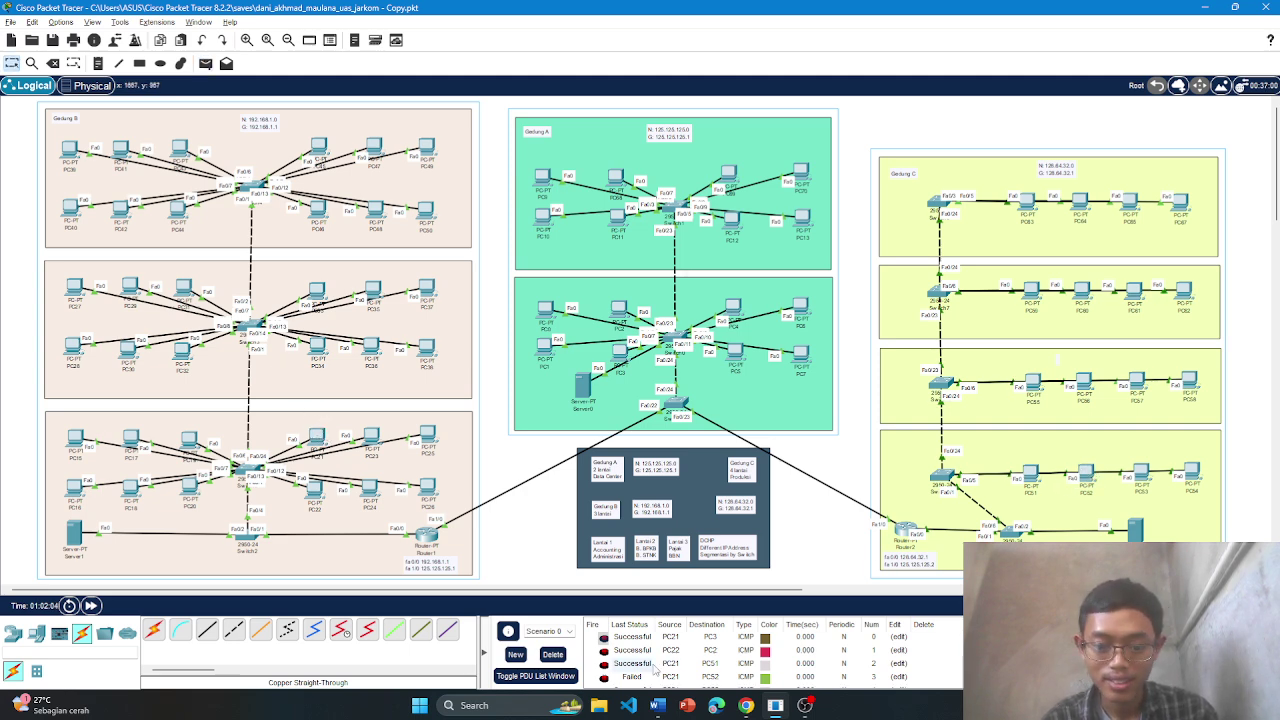
click(552, 654)
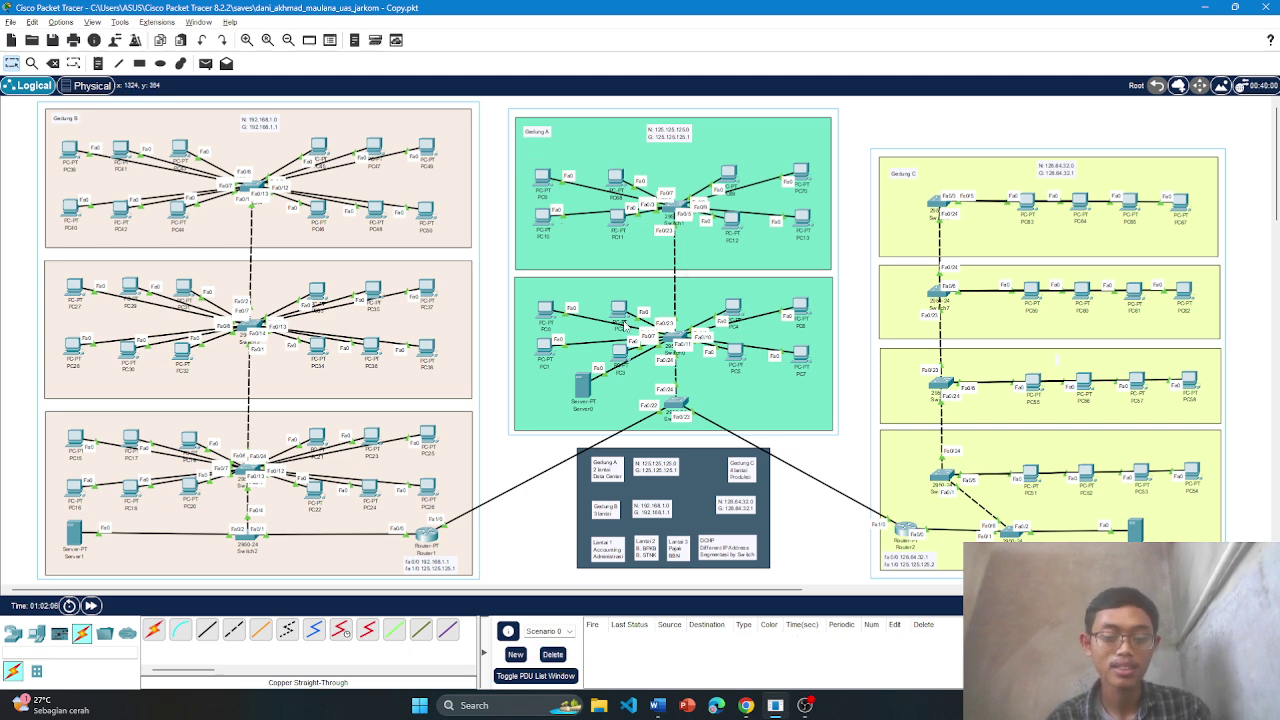
Test connectivity from Gedung A with simple PDUs from PC2 to PC21 and from PC2 to PC51
key(p)
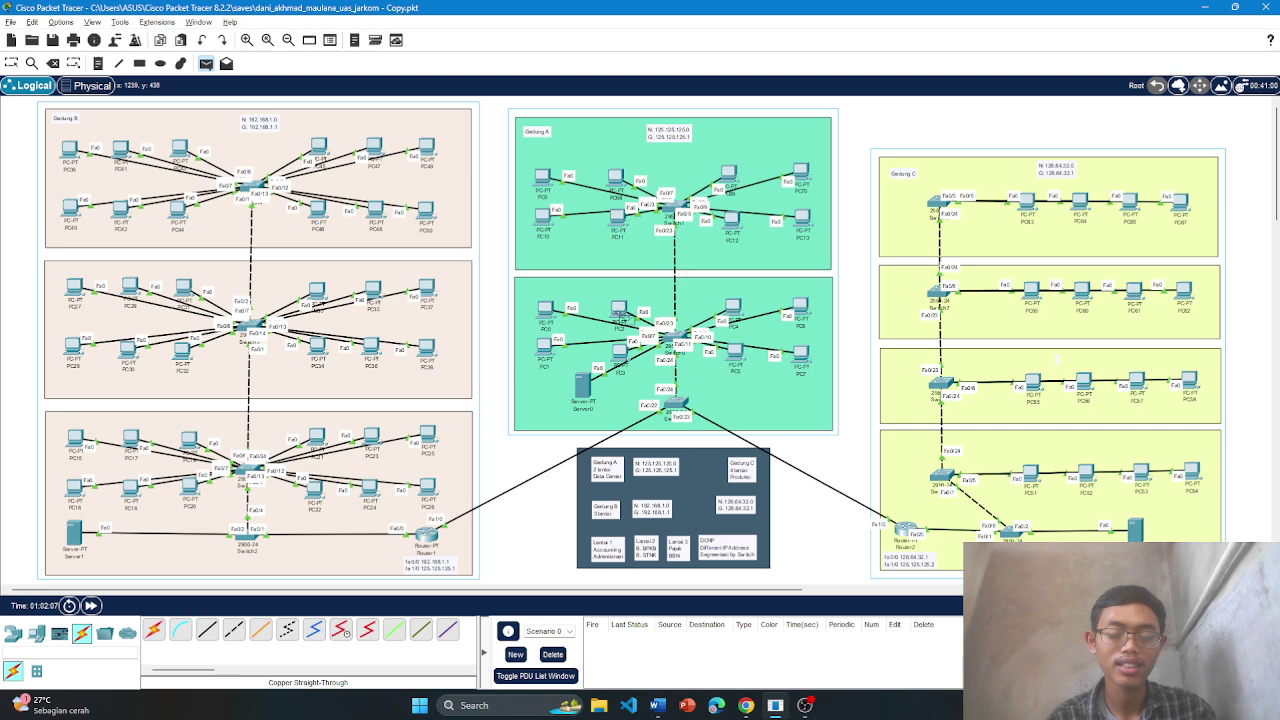
mouse_move(618, 310)
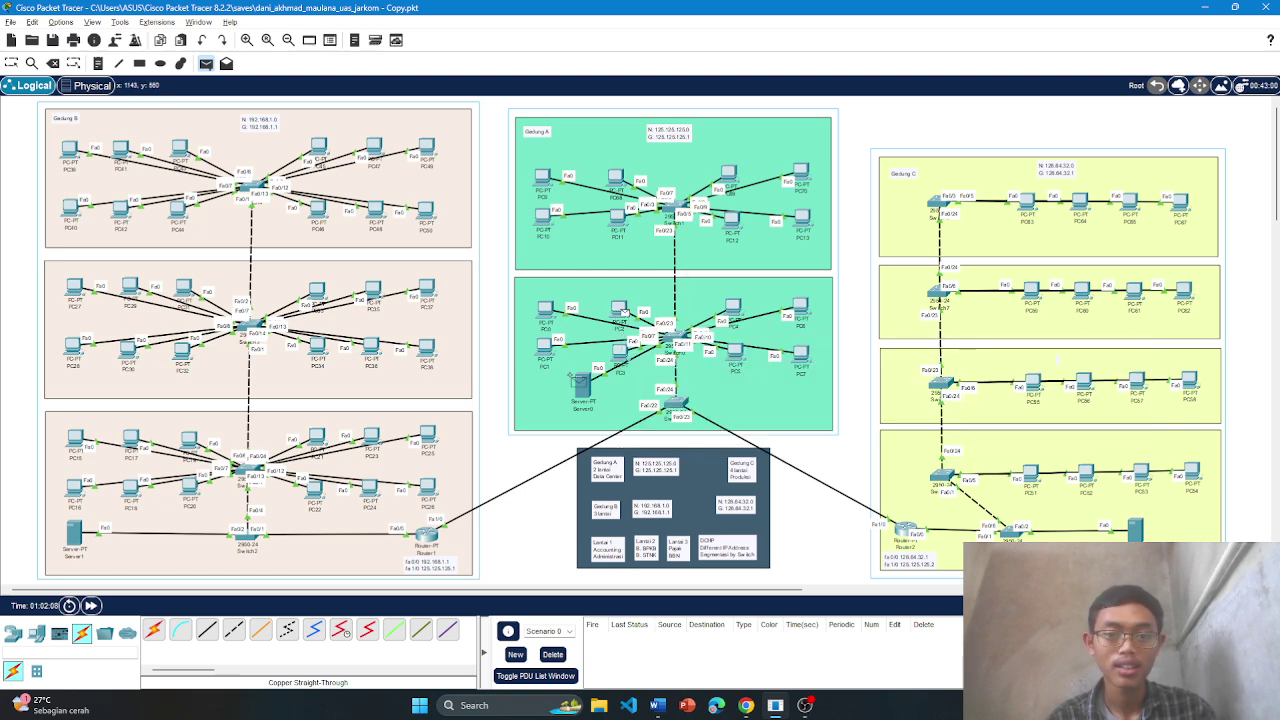
click(316, 440)
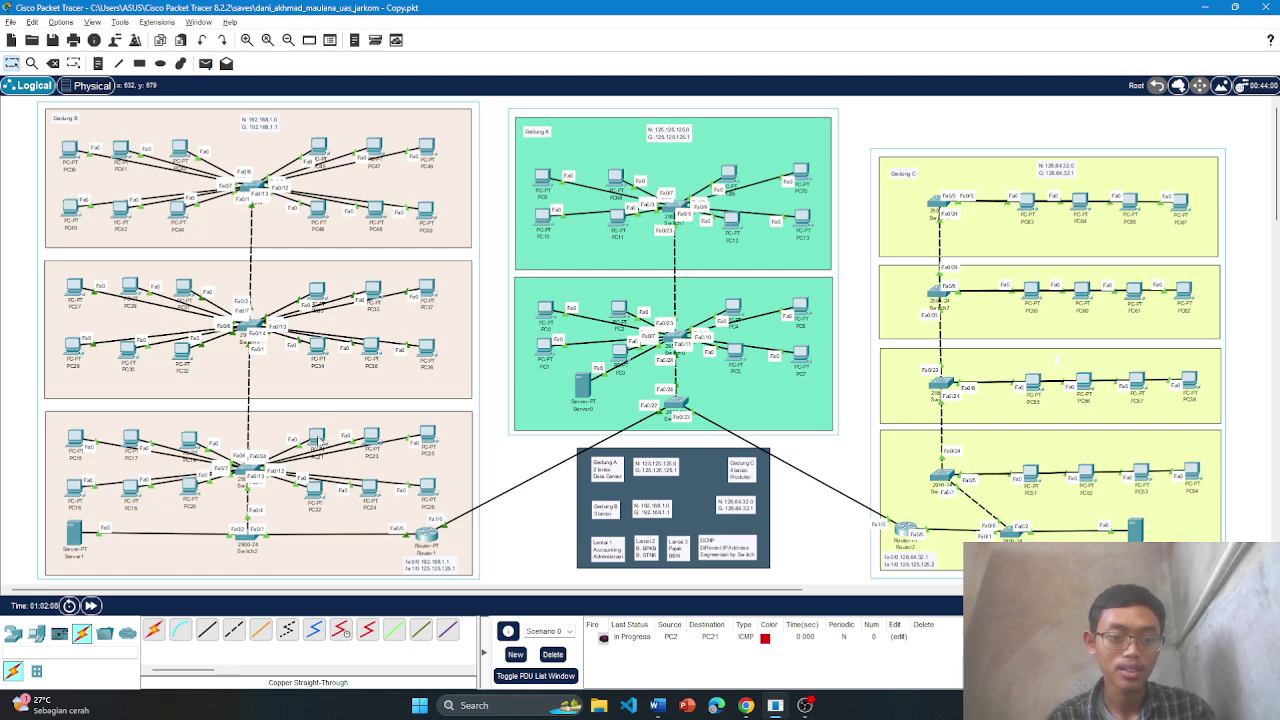
key(p)
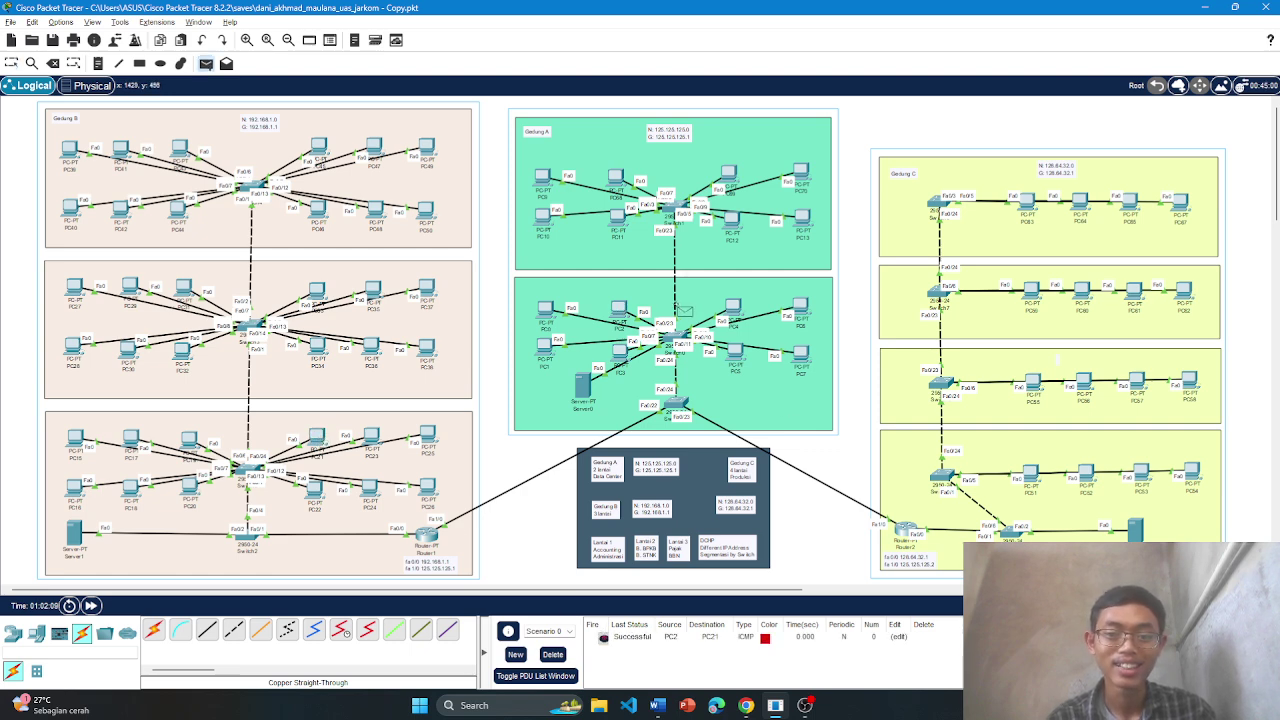
click(620, 310)
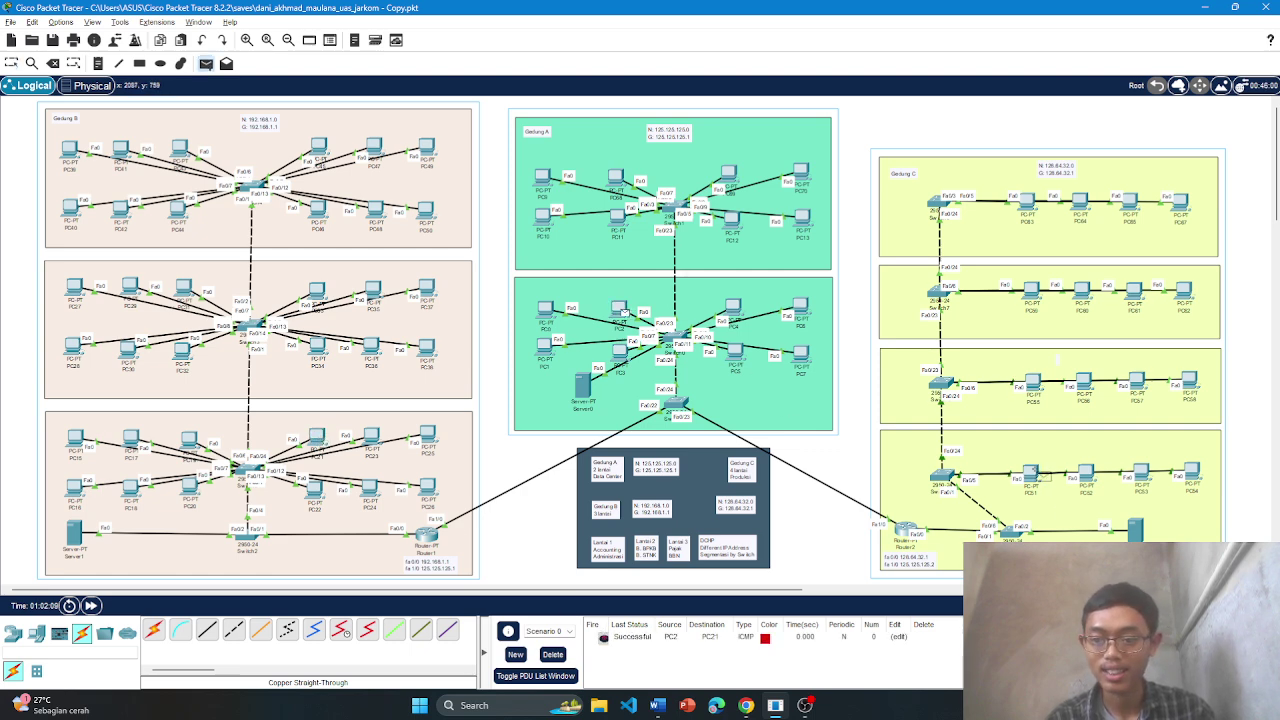
click(1033, 474)
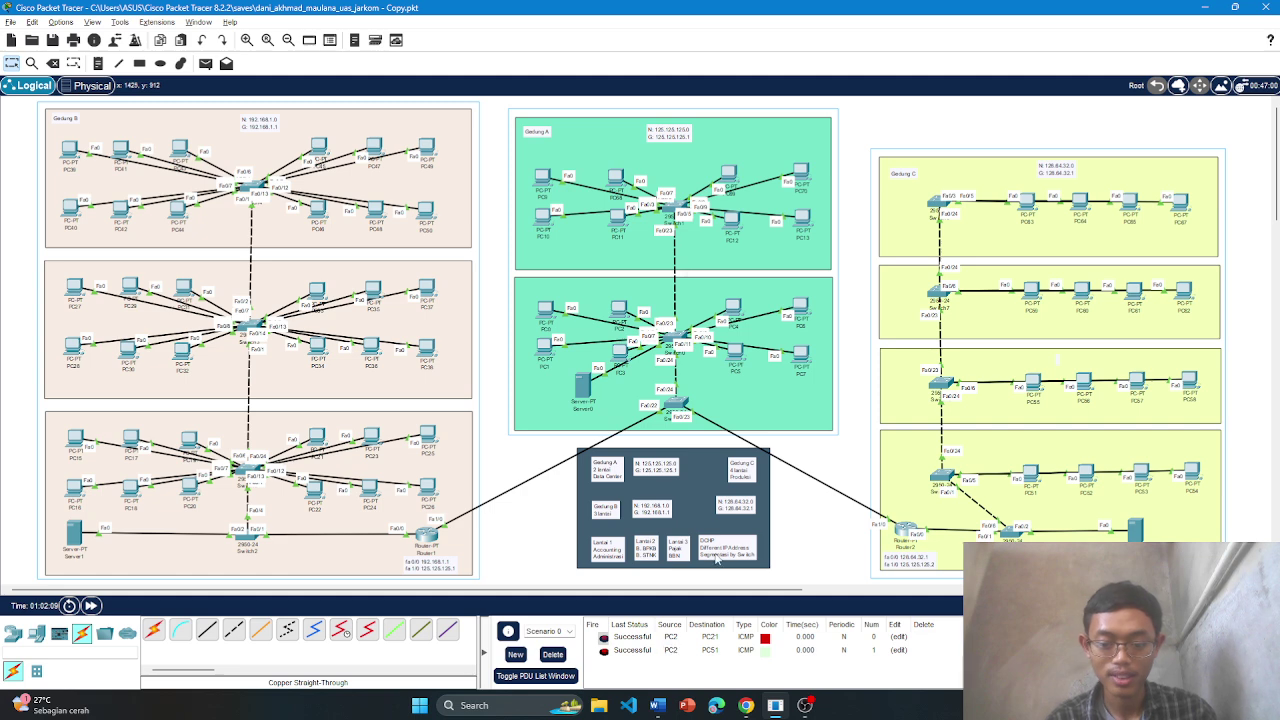
Send simple PDUs from PC51 in Gedung C to PC2 and PC26, and delete the scenario's PDU results
key(p)
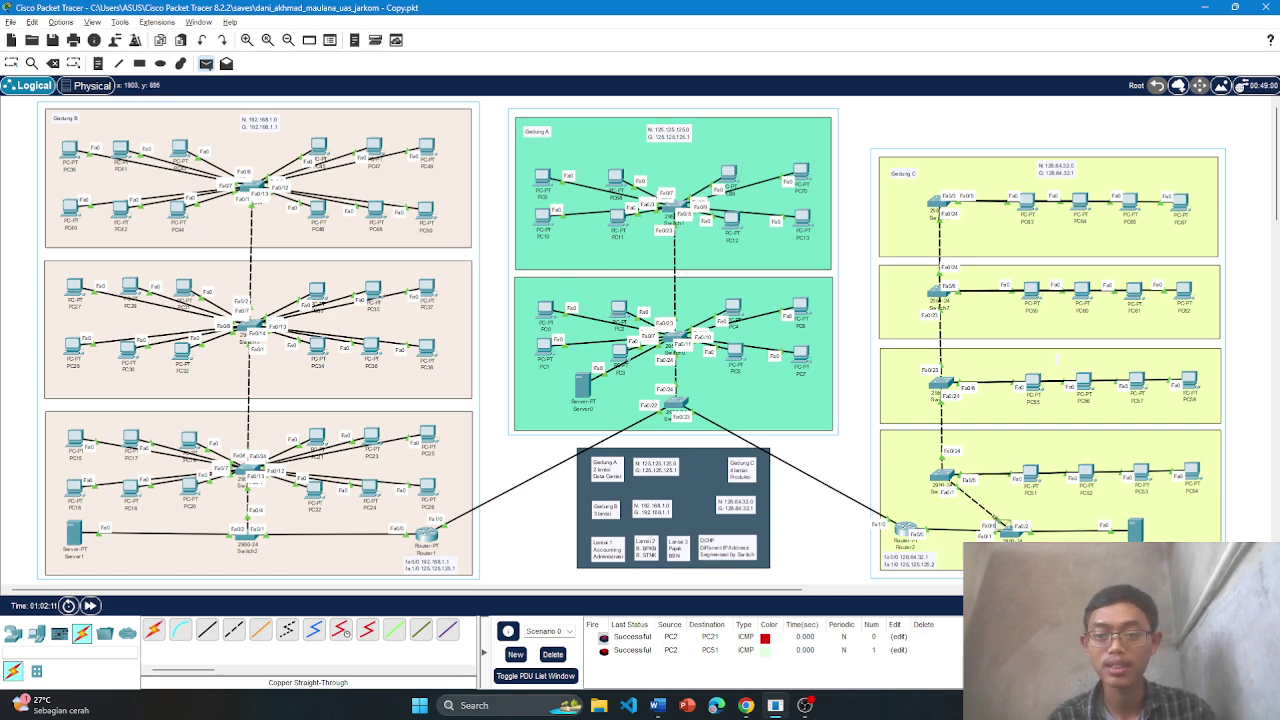
click(1030, 472)
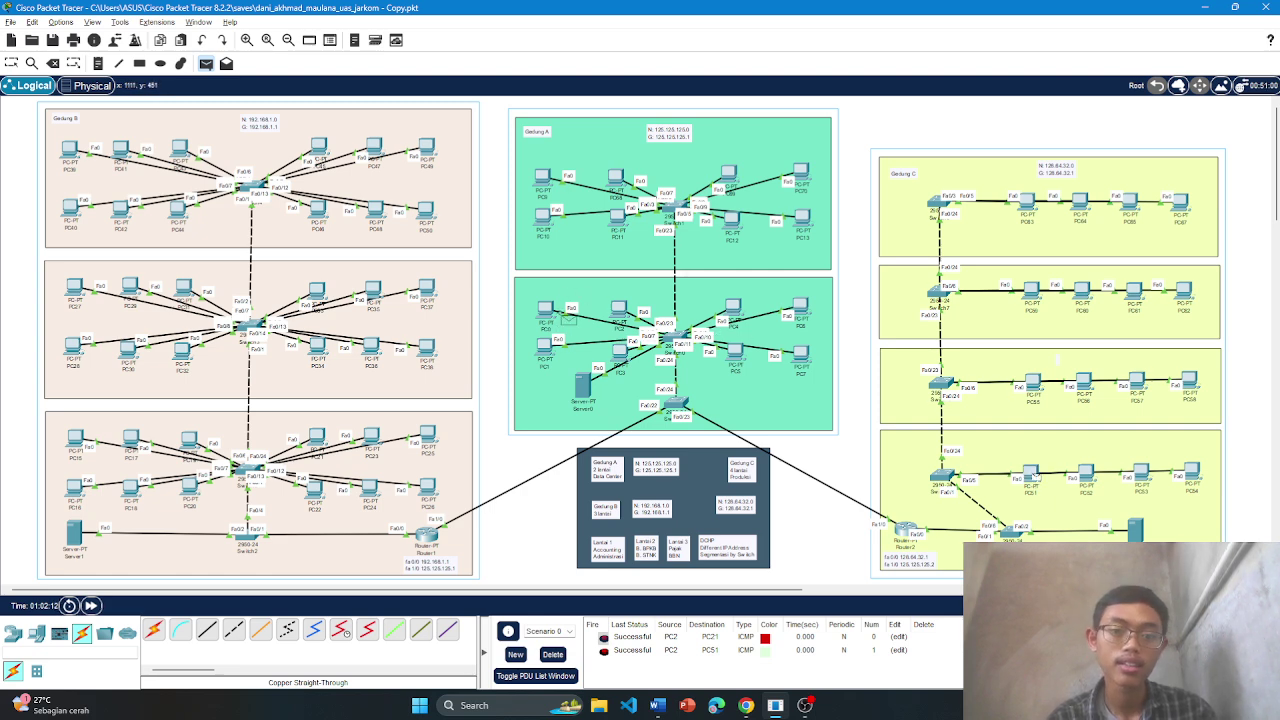
click(620, 308)
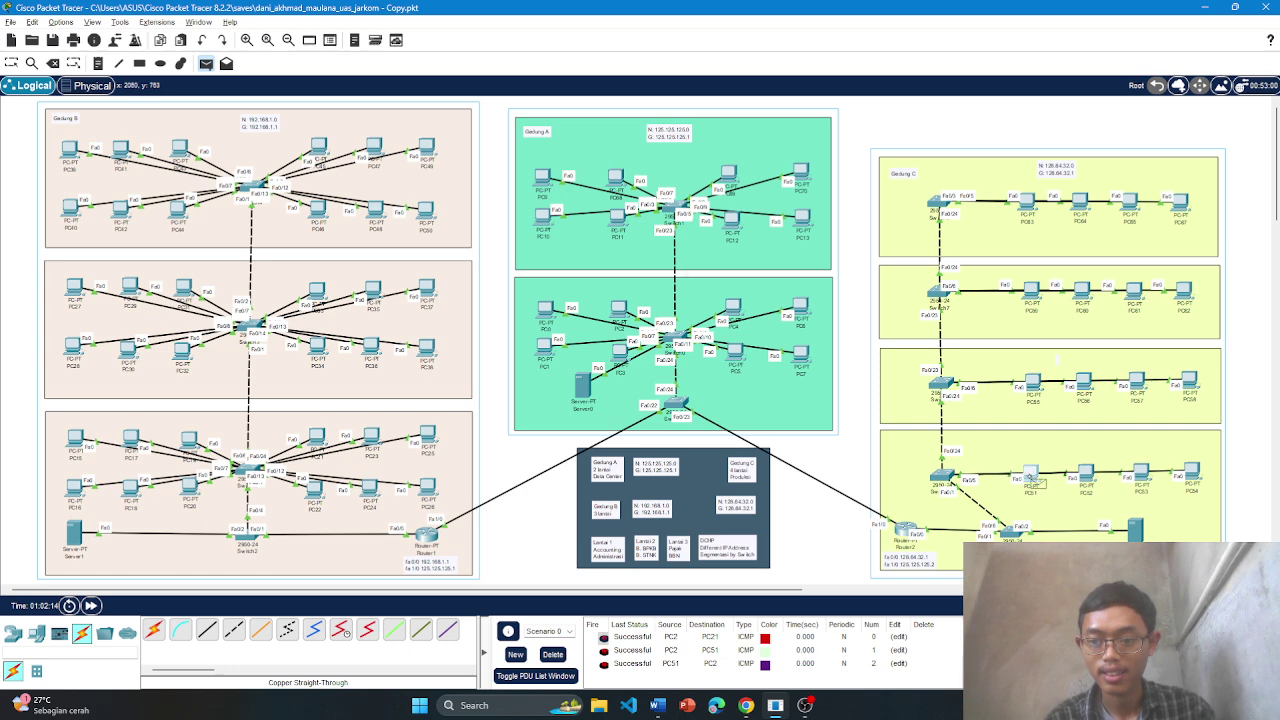
click(428, 490)
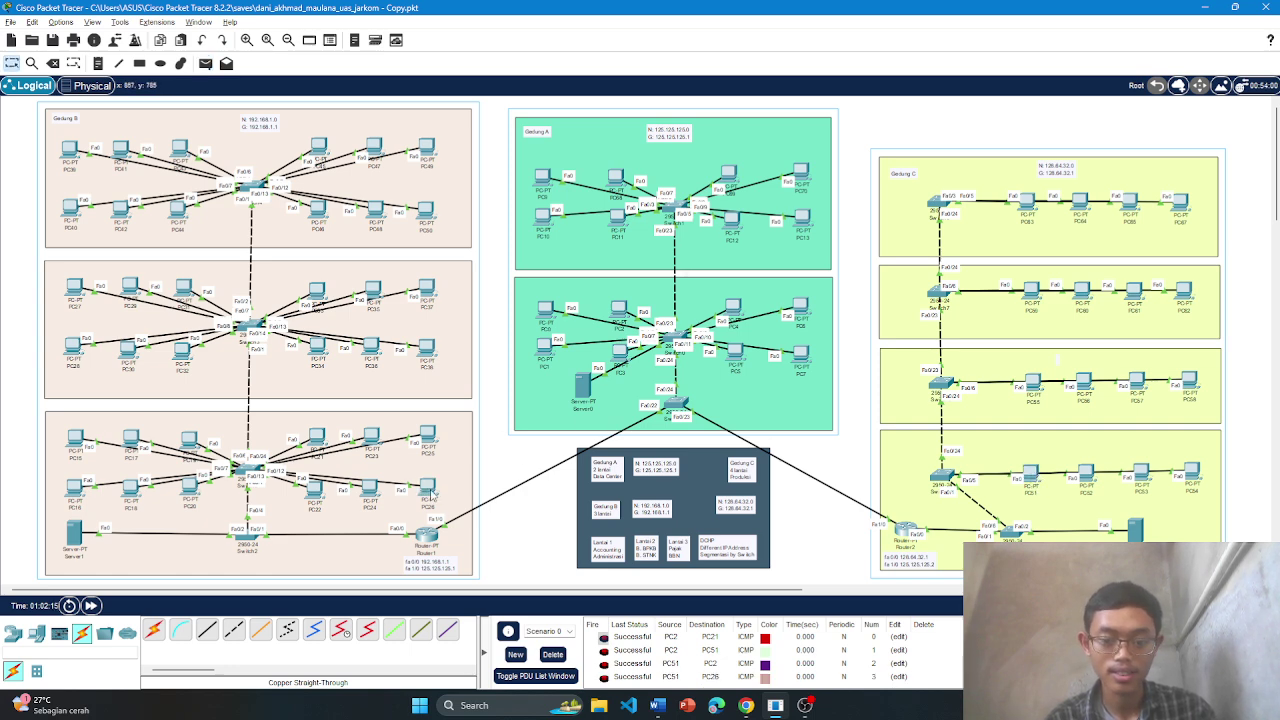
click(552, 654)
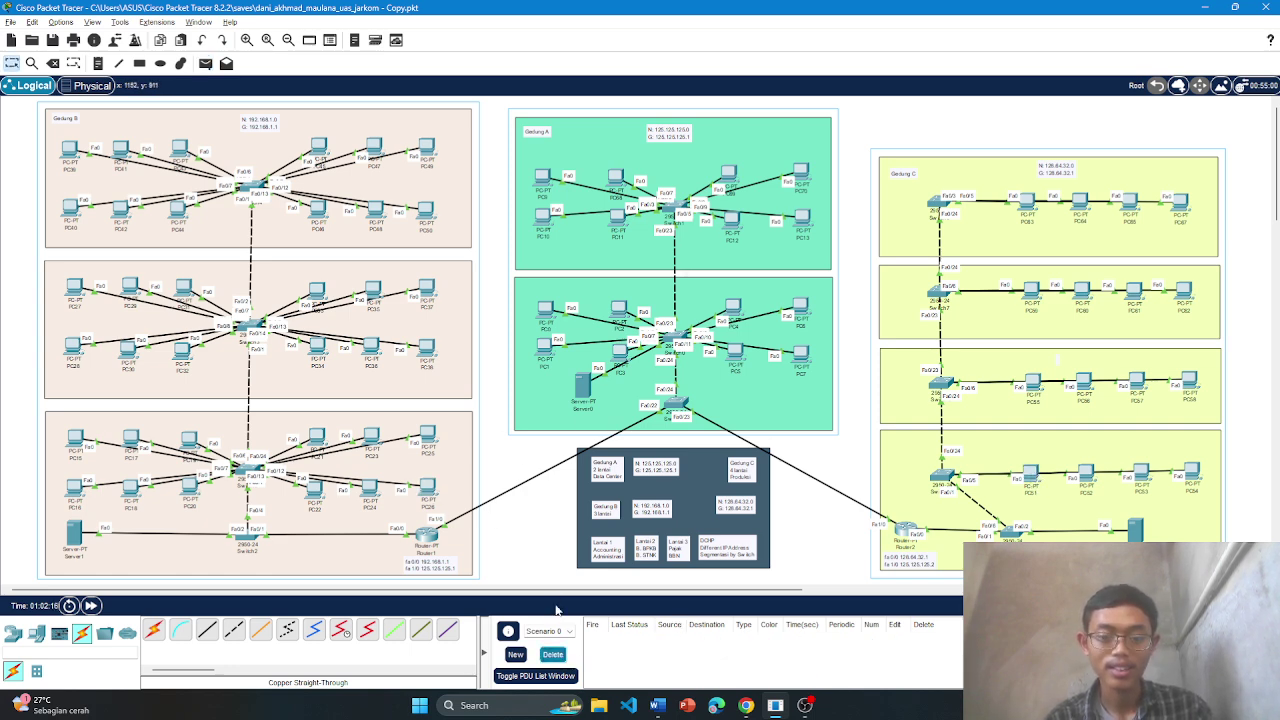
scroll(700, 523, down, 1)
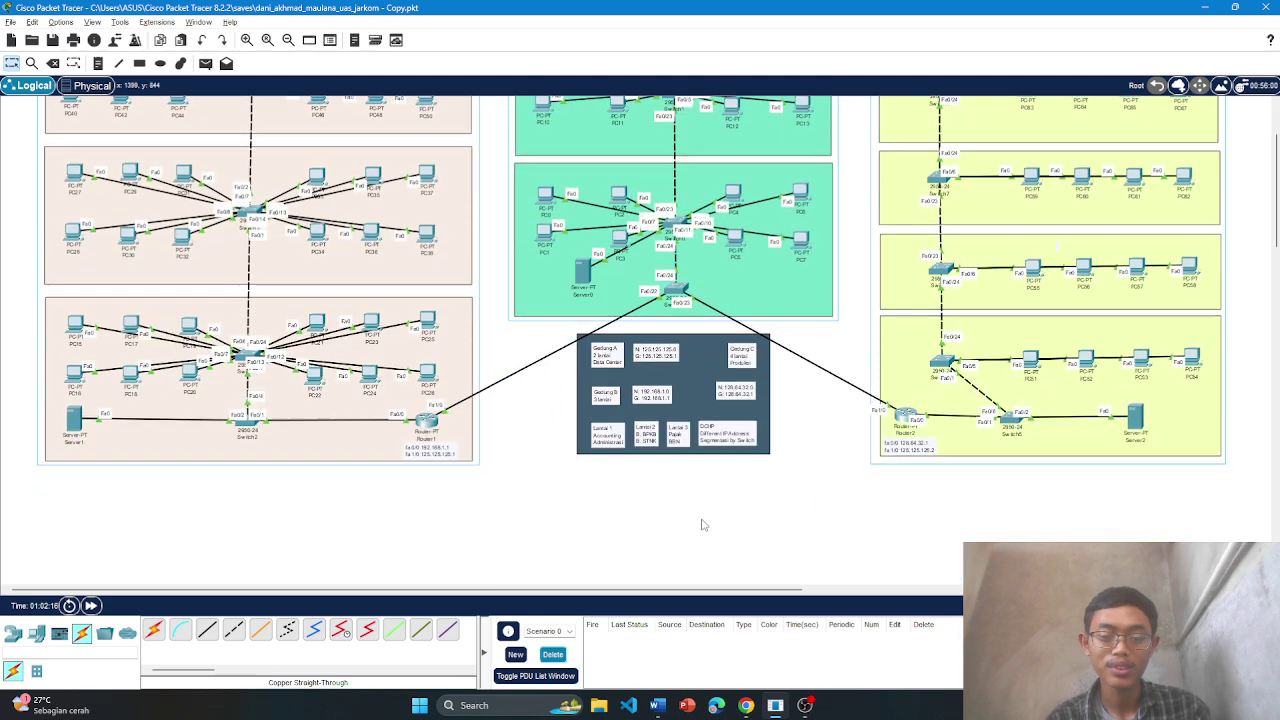
scroll(706, 523, up, 1)
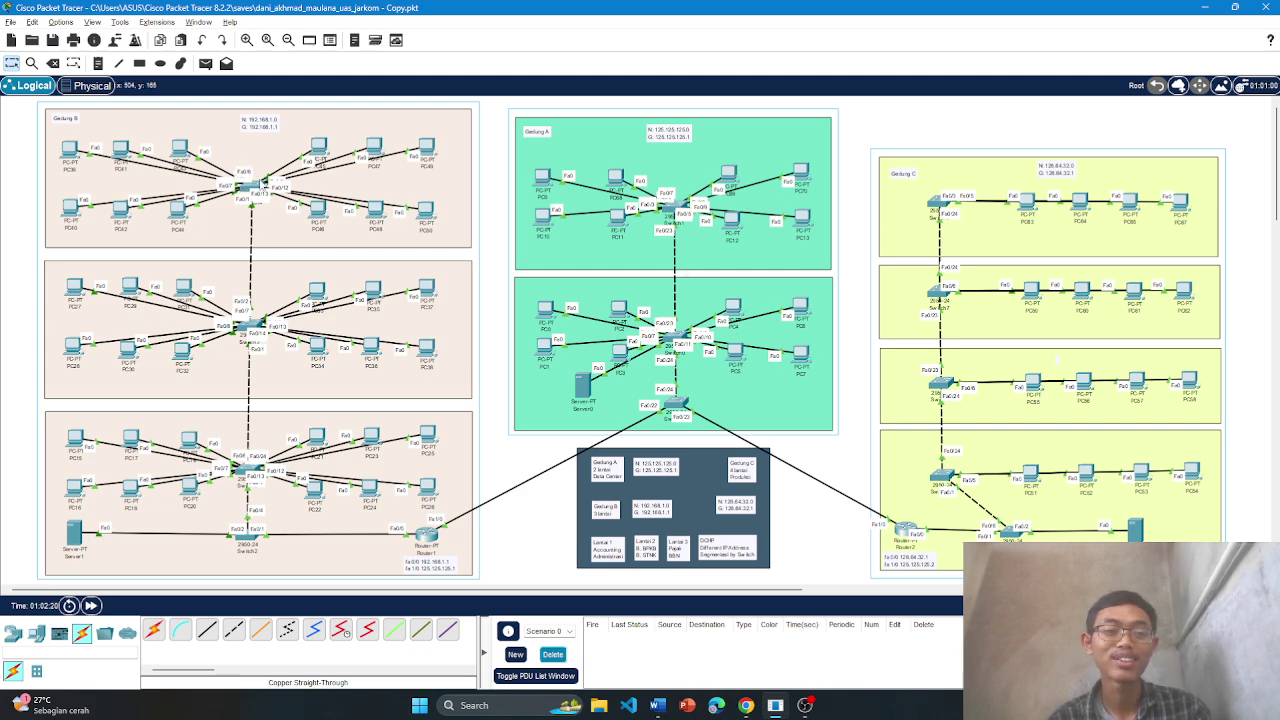
scroll(266, 500, down, 3)
scroll(268, 507, up, 3)
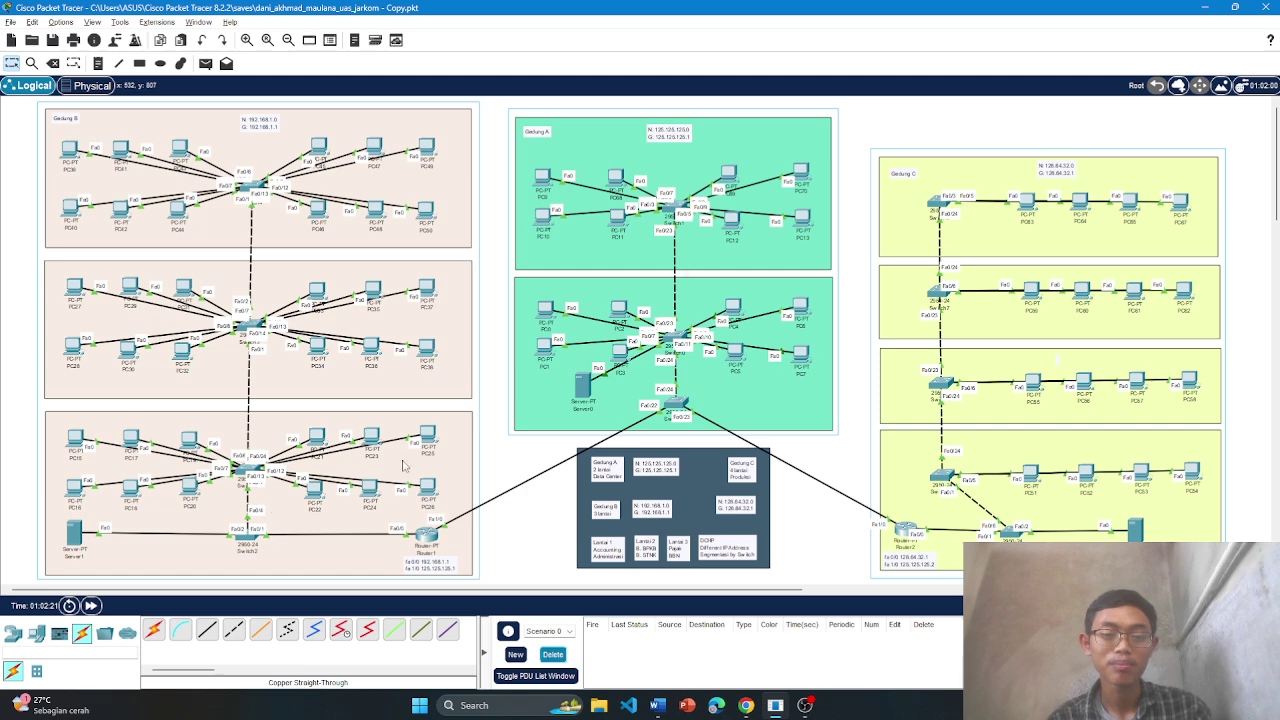